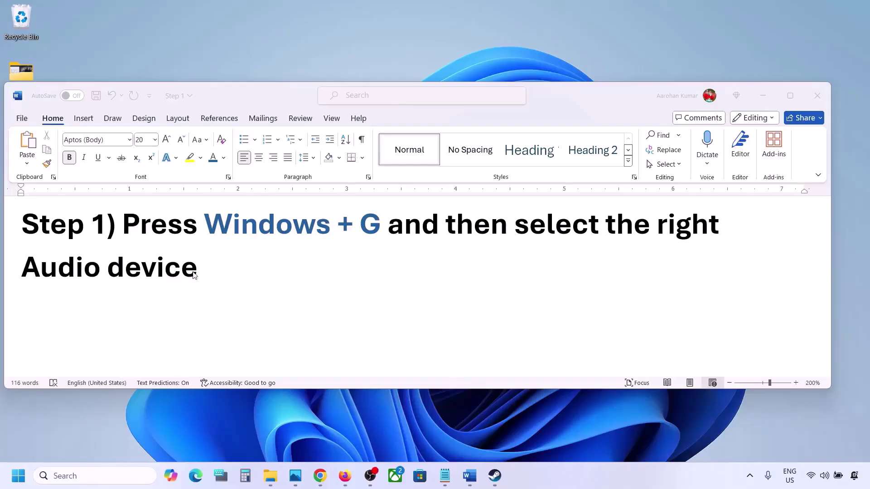
Read Word's Step 1 audio-device instruction, then bring up the Xbox Game Bar with Windows+G.
left_click_drag(123, 226, 205, 261)
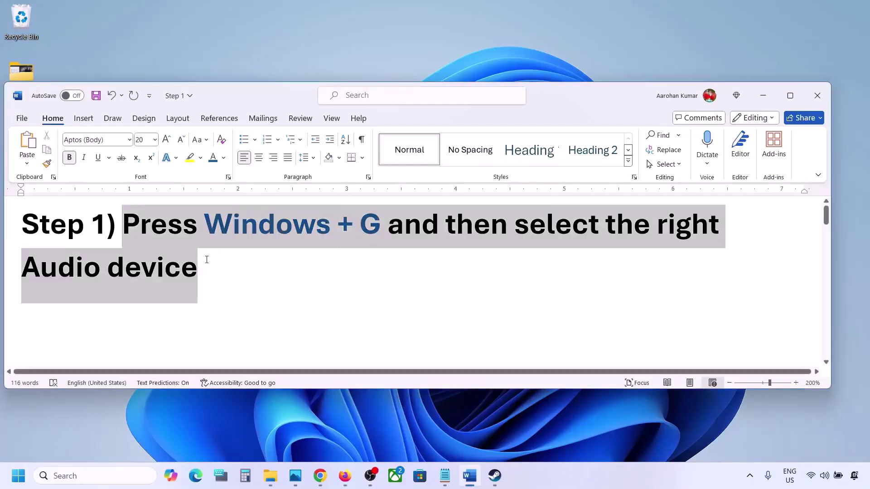
left_click(246, 280)
key("super+g")
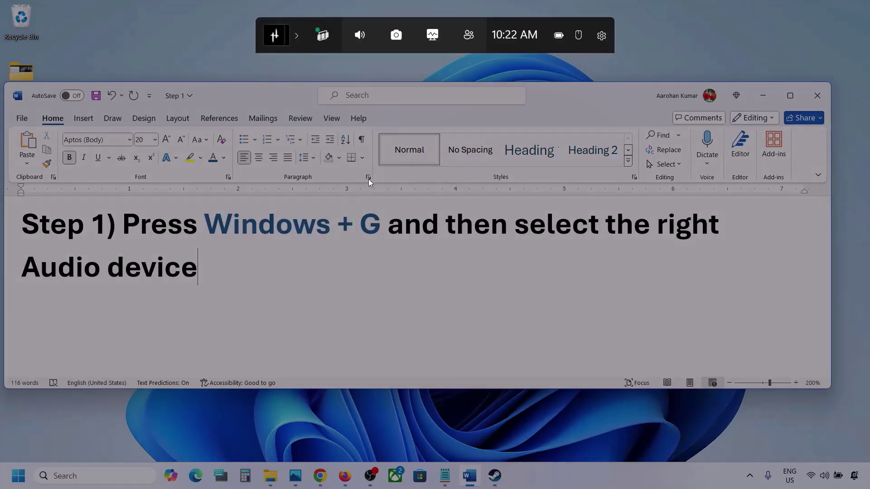
In the Game Bar Audio widget, set Speakers (Realtek(R) Audio) as the default output.
left_click(359, 37)
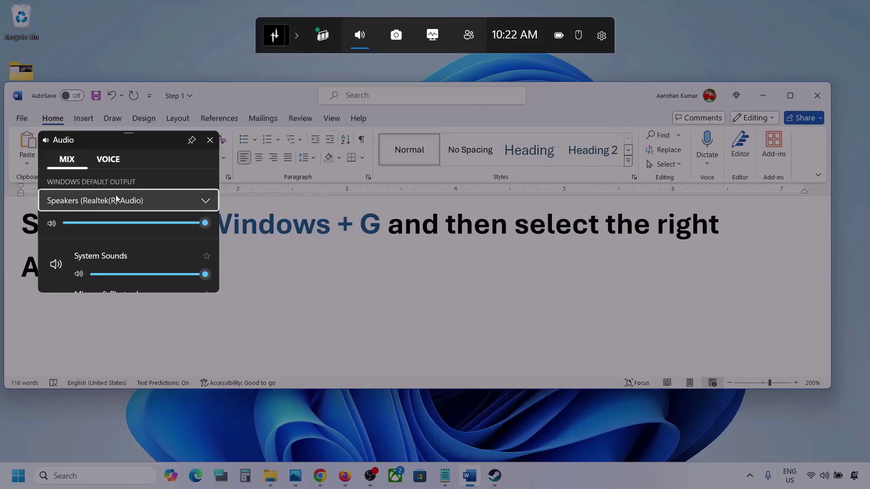
left_click(207, 202)
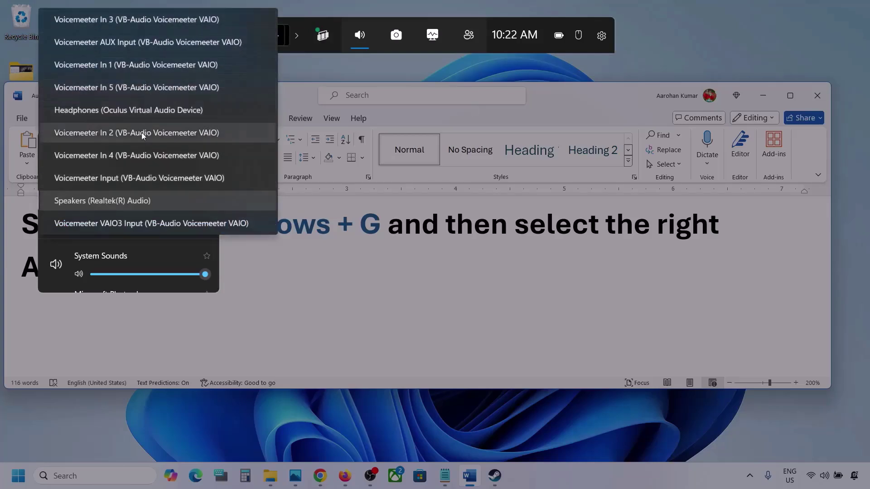
left_click(135, 202)
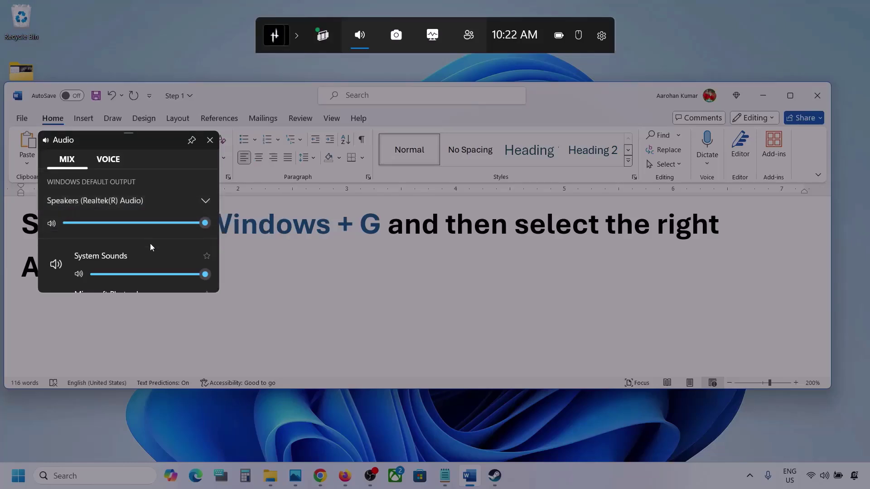
Enlarge the audio panel and set Microsoft Photos Legacy and Firefox volumes back to 100.
scroll(150, 255, "down", 1)
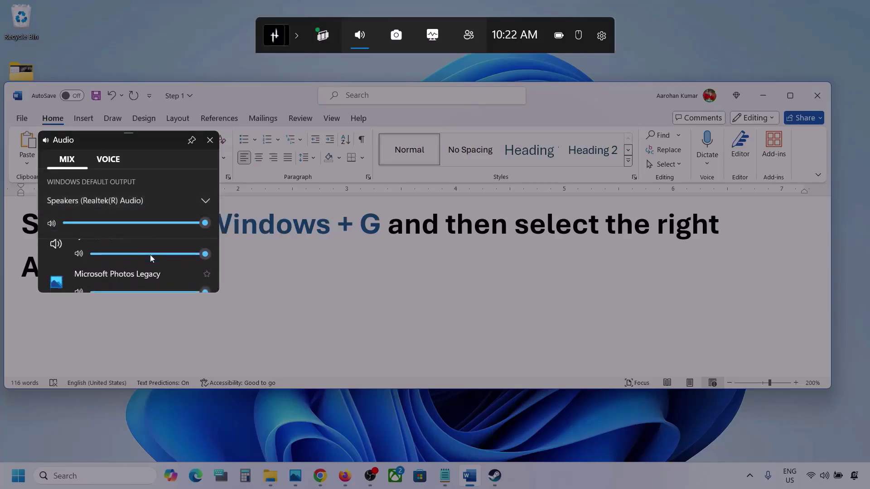
left_click_drag(141, 295, 142, 399)
scroll(132, 313, "up", 1)
scroll(132, 313, "down", 1)
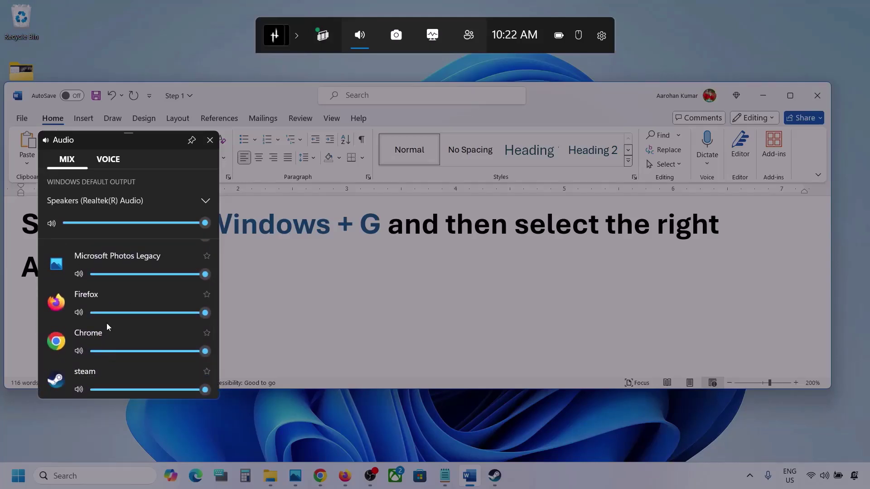
scroll(107, 322, "up", 1)
mouse_move(208, 312)
left_mouse_down()
mouse_move(138, 316)
mouse_move(213, 312)
left_mouse_up()
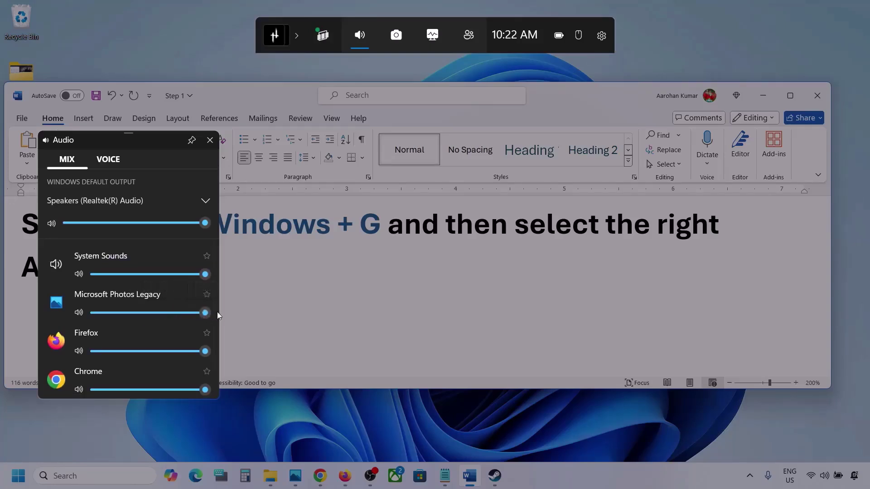
scroll(161, 327, "down", 1)
mouse_move(206, 313)
left_mouse_down()
mouse_move(176, 315)
mouse_move(221, 318)
left_mouse_up()
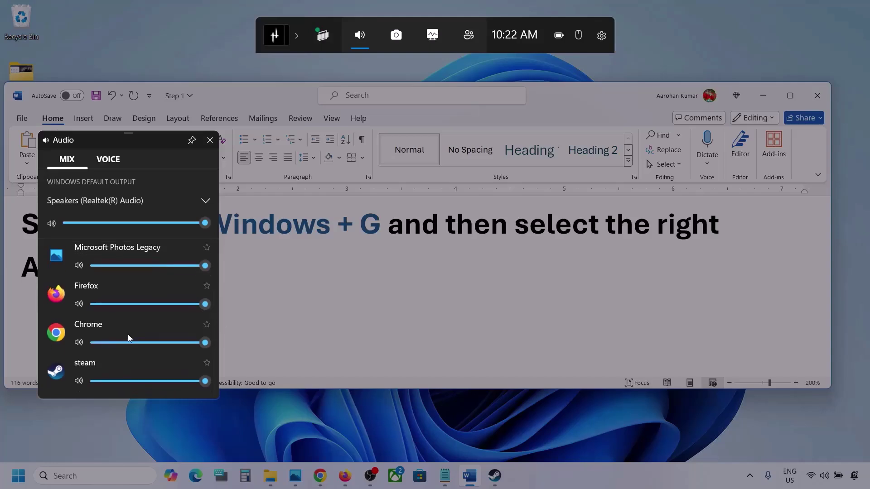
scroll(112, 355, "up", 1)
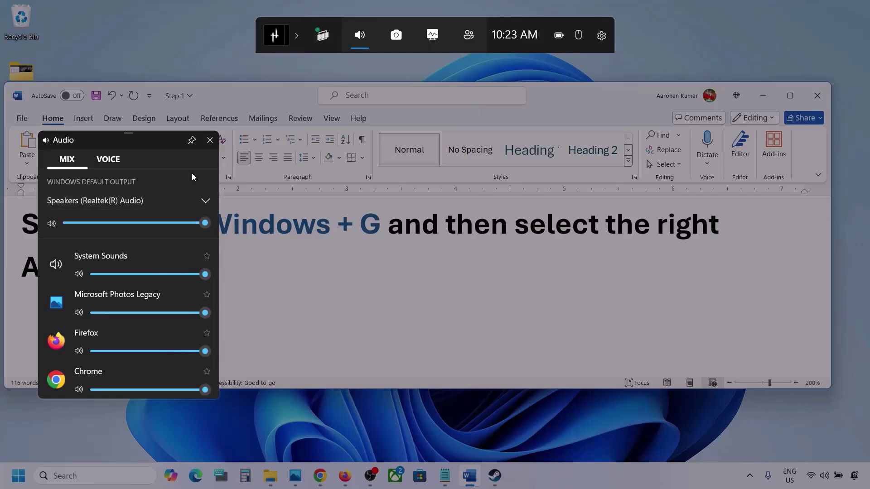
On the Voice tab, set Microphone Array as default and communications input, Speakers (Realtek(R) Audio) as communications output.
left_click(108, 161)
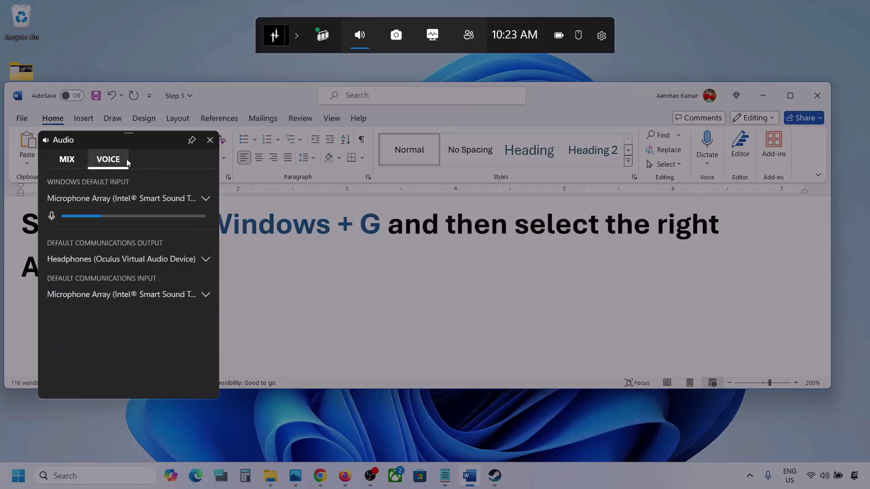
left_click(210, 199)
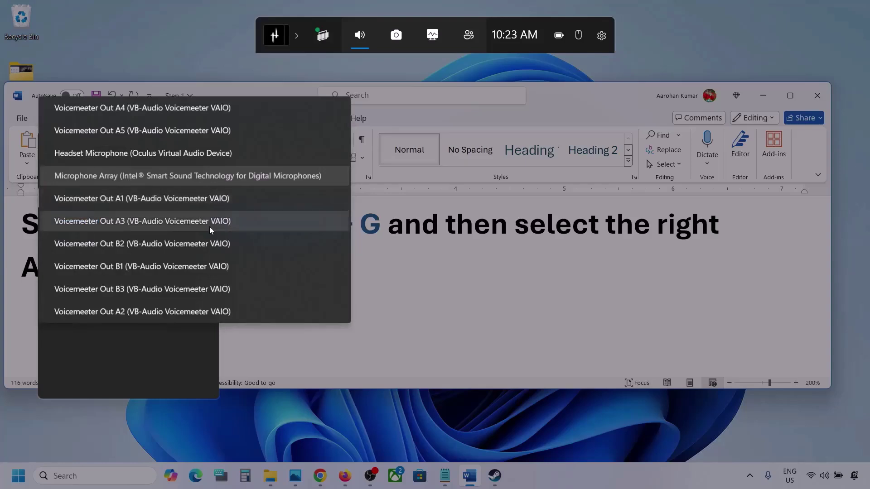
left_click(205, 178)
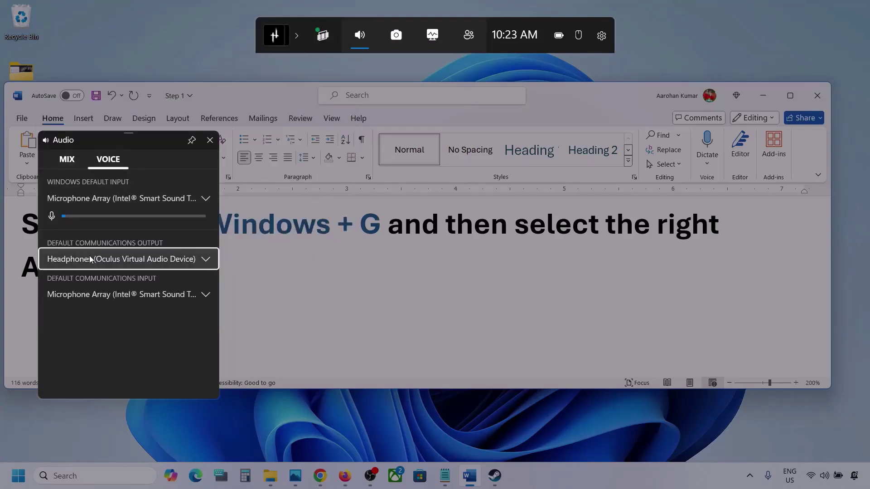
left_click(206, 261)
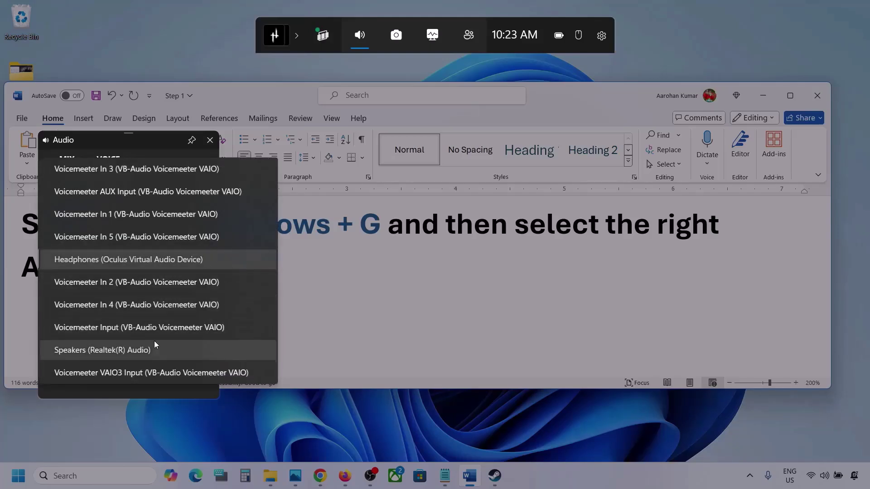
left_click(137, 350)
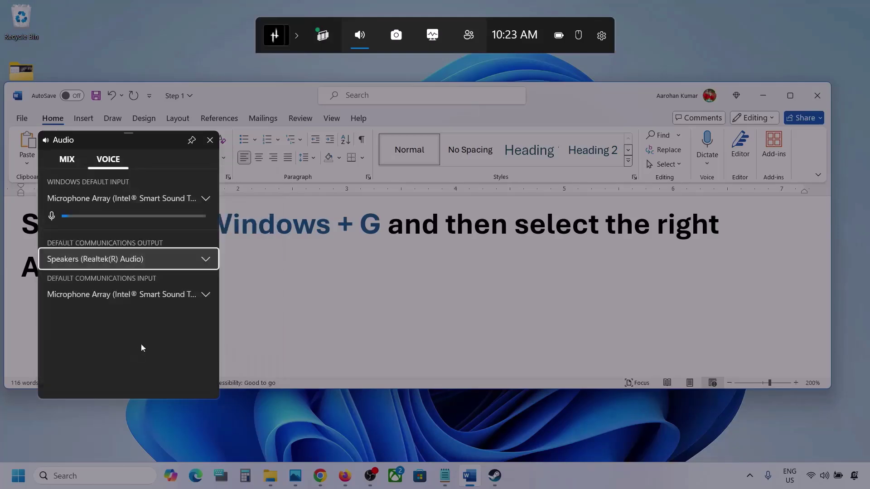
left_click(205, 295)
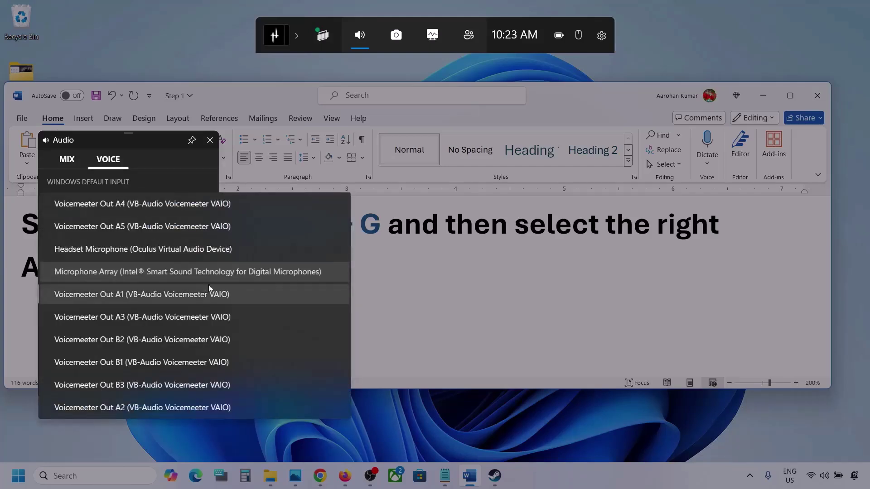
left_click(236, 271)
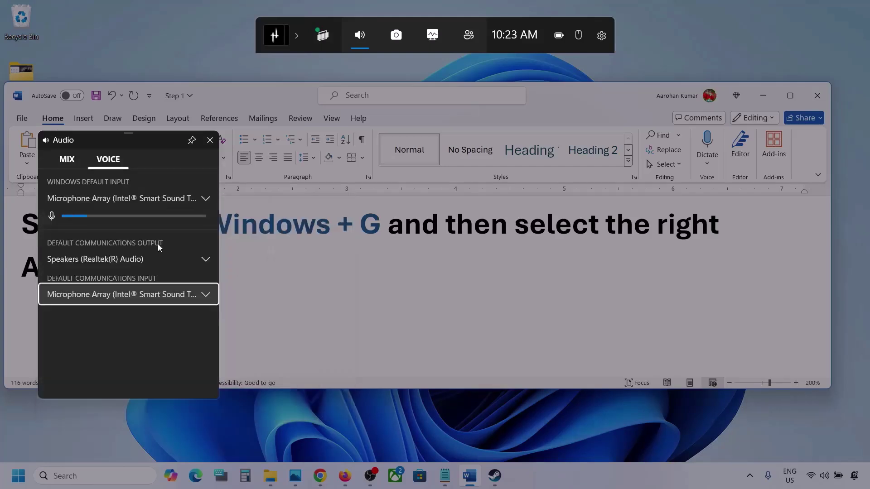
left_click(210, 141)
Close the Game Bar, scroll to Step 2's 'Make sure volume is not mute', and minimize Word.
left_click(473, 65)
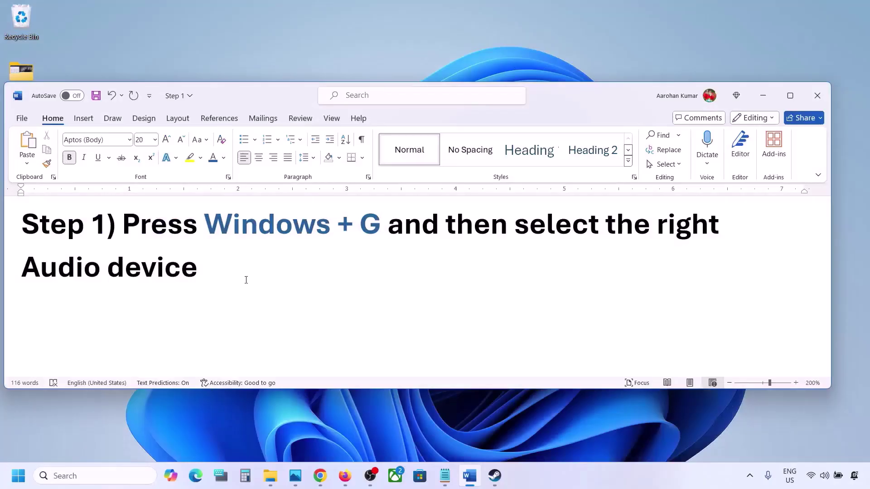
key("super")
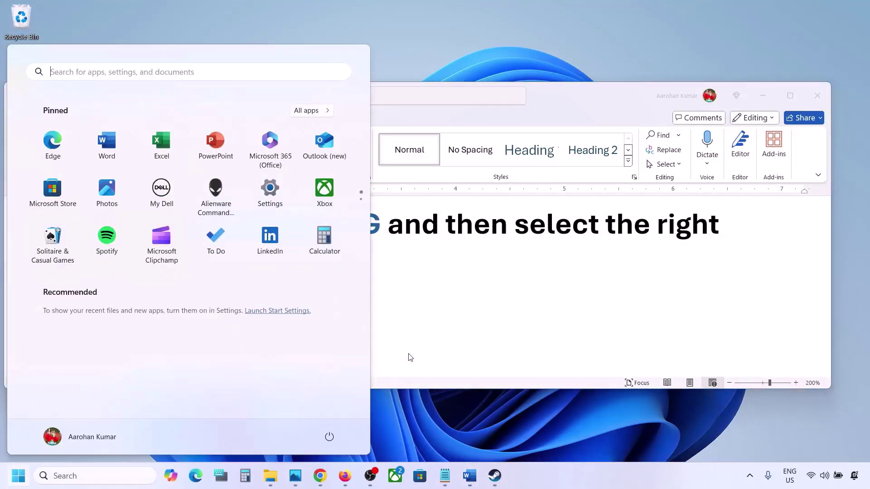
left_click(410, 358)
scroll(409, 355, "down", 5)
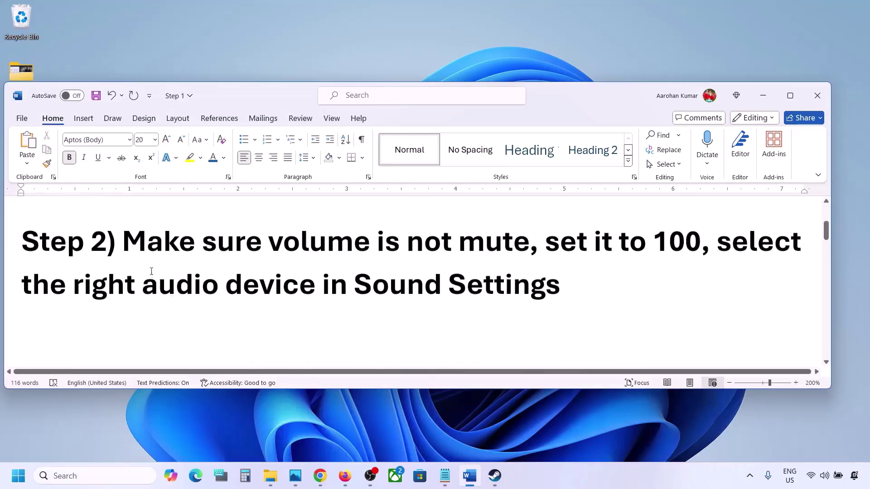
left_click_drag(135, 251, 528, 247)
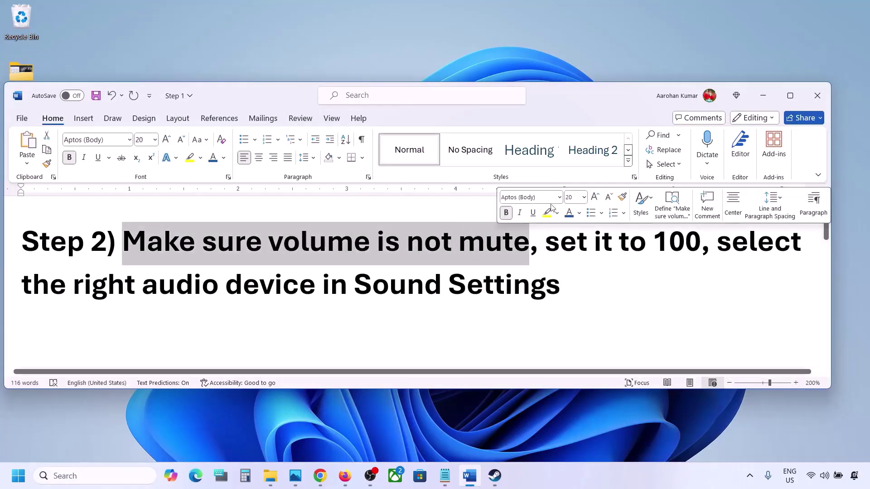
left_click(763, 96)
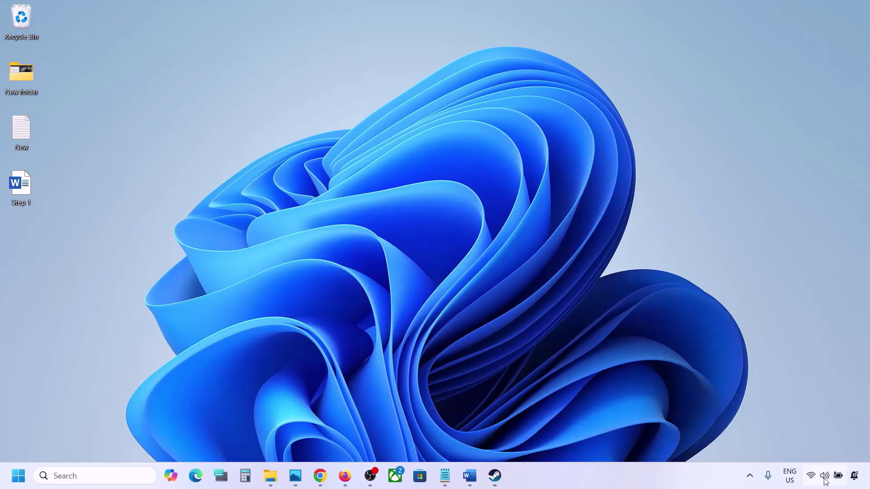
mouse_move(827, 479)
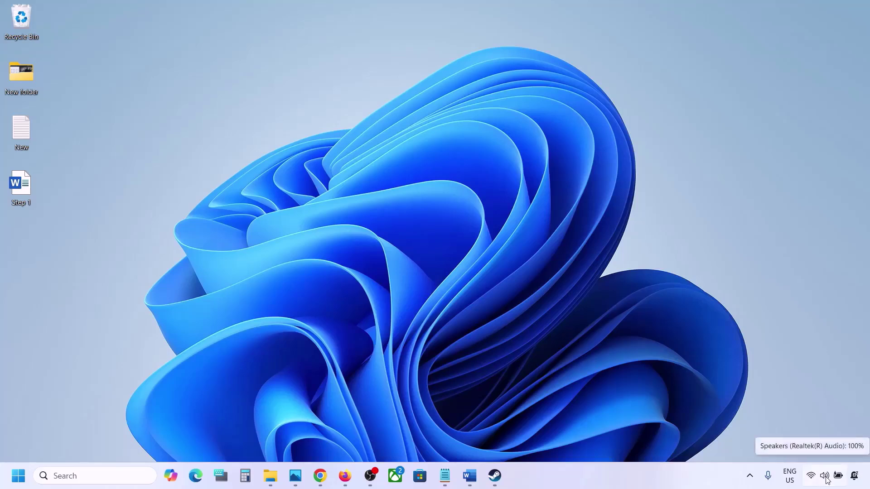
right_click(827, 478)
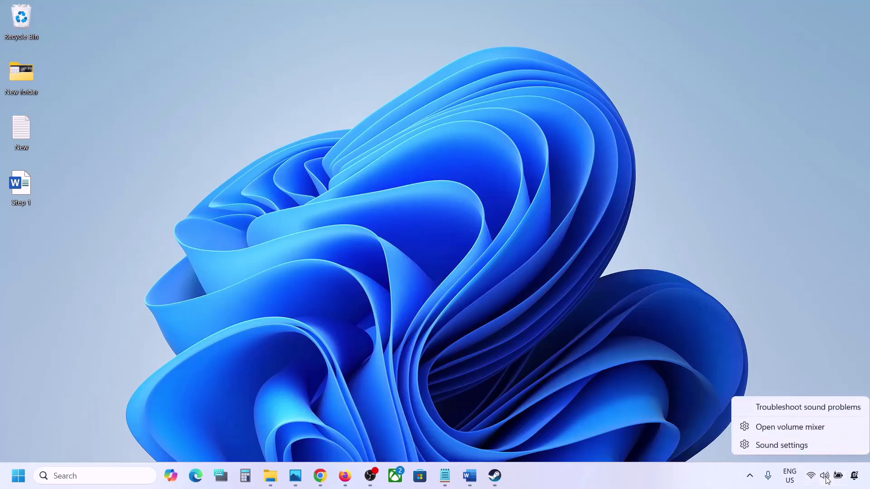
left_click(801, 433)
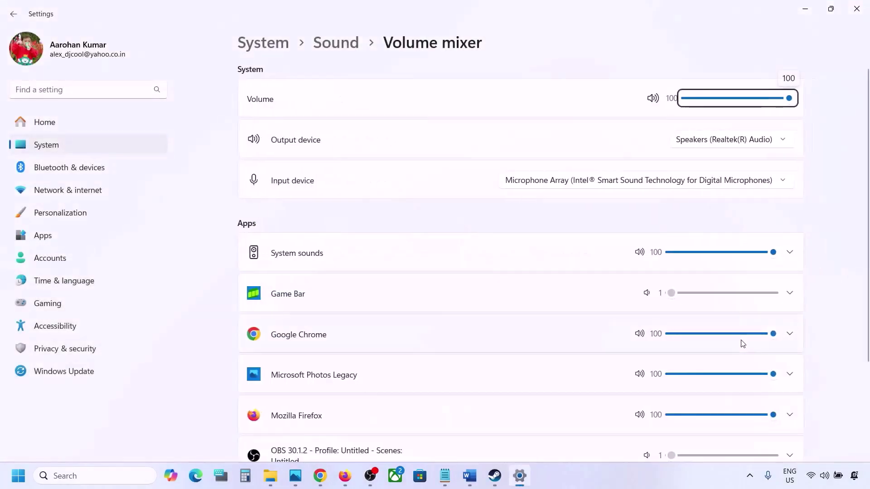
scroll(540, 323, "down", 2)
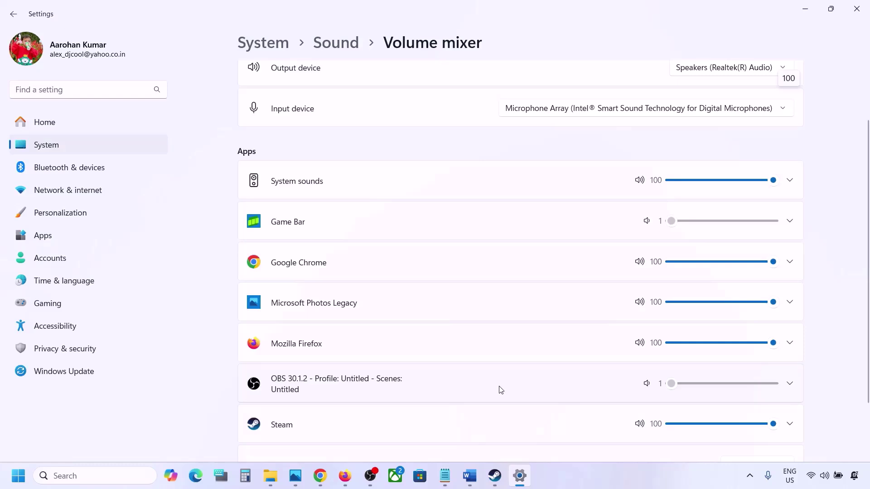
scroll(500, 389, "down", 1)
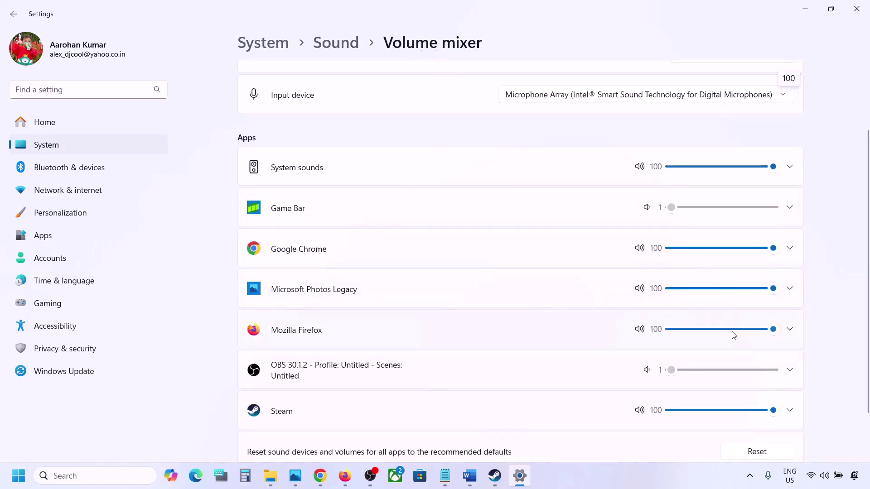
mouse_move(772, 411)
left_mouse_down()
mouse_move(707, 420)
mouse_move(773, 413)
left_mouse_up()
left_click(857, 9)
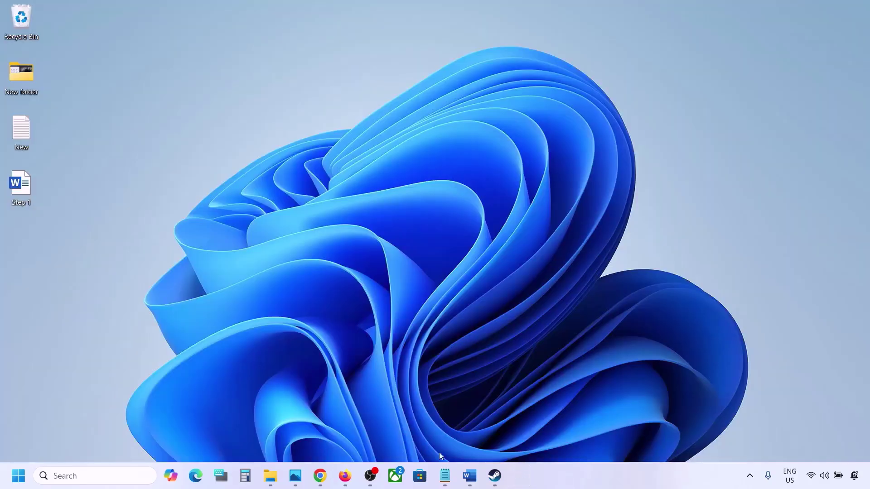
Reread Step 2 in Word, then open Sound settings from the taskbar speaker icon.
left_click(470, 476)
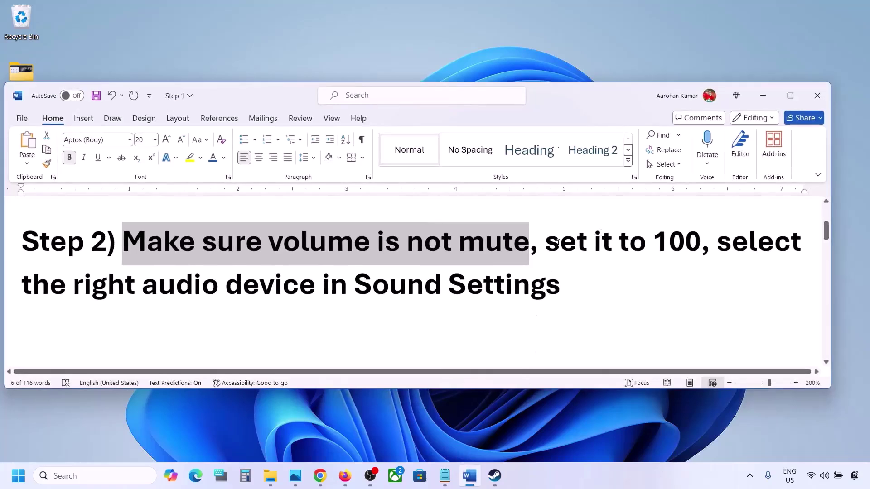
left_click_drag(72, 295, 561, 290)
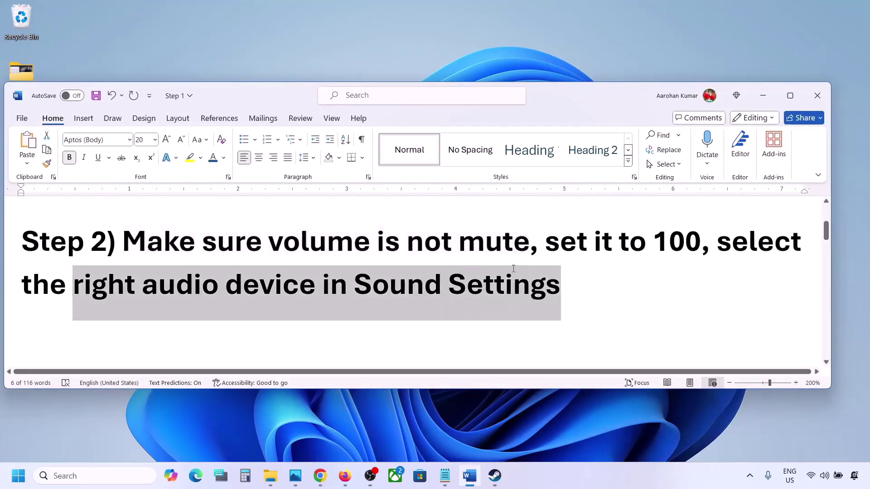
right_click(824, 477)
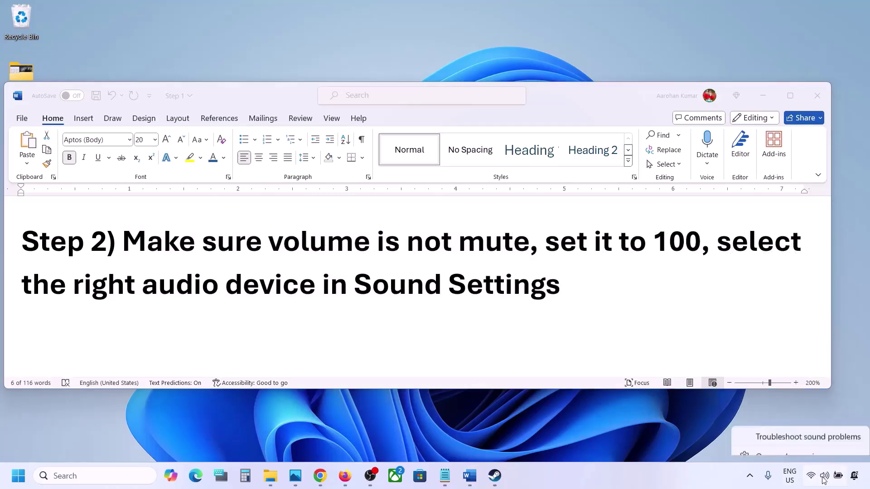
left_click(798, 447)
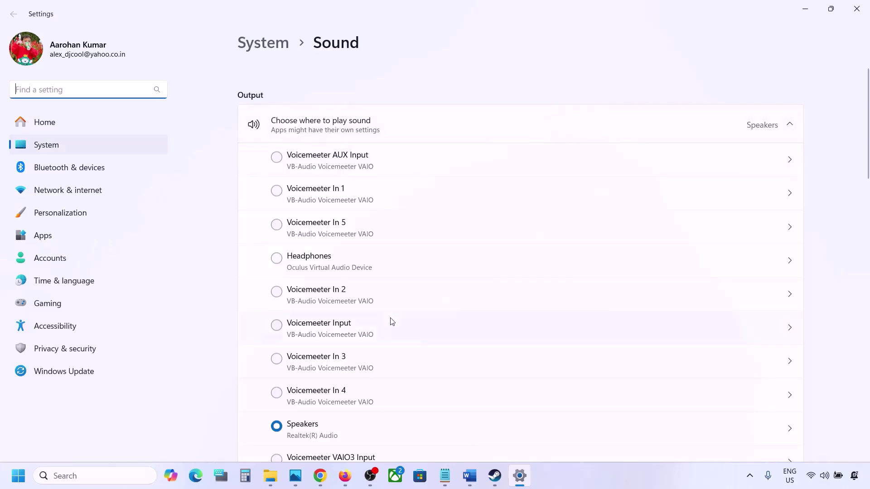
Confirm Speakers and Microphone Array are selected at volume 100 on the Sound page, then close Settings.
scroll(390, 322, "down", 2)
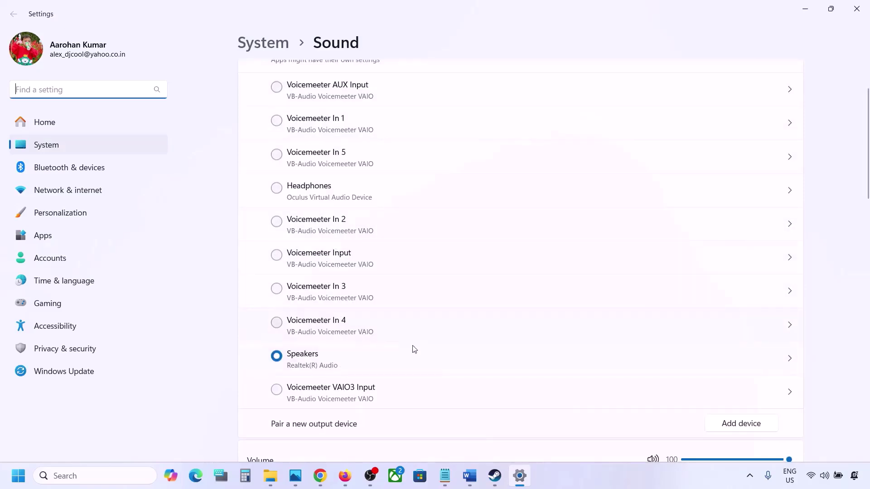
left_click(317, 361)
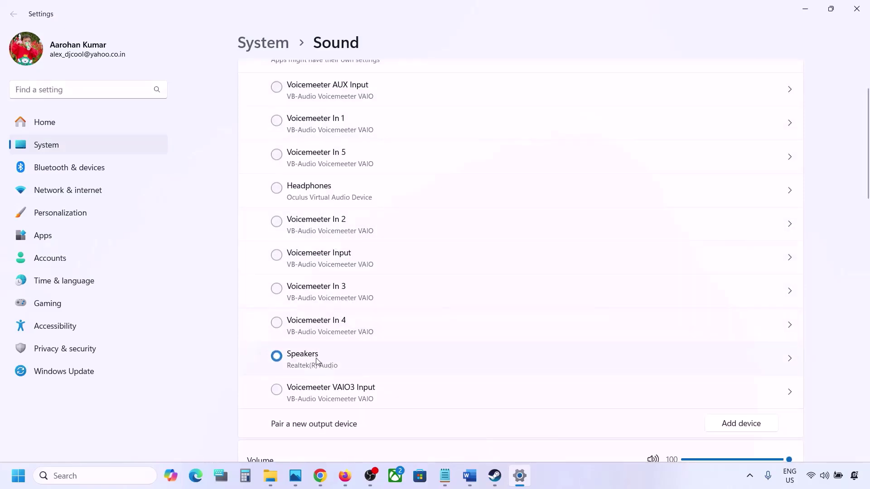
scroll(332, 362, "down", 5)
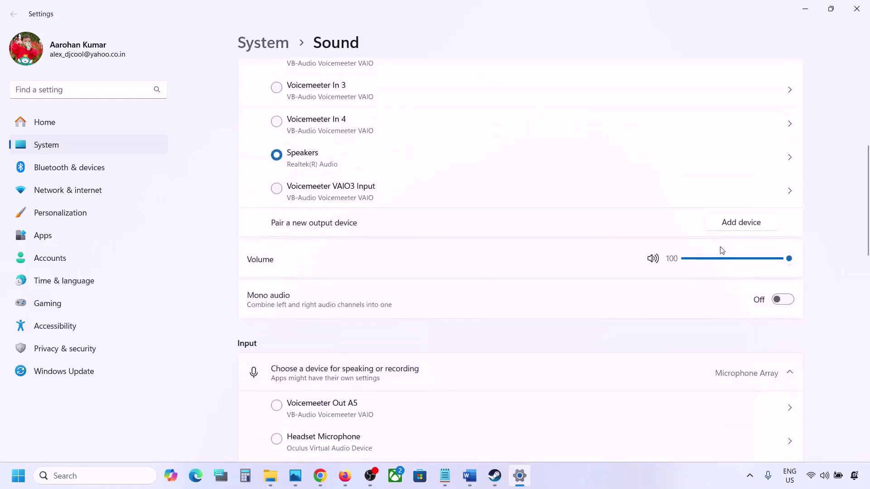
scroll(577, 326, "down", 6)
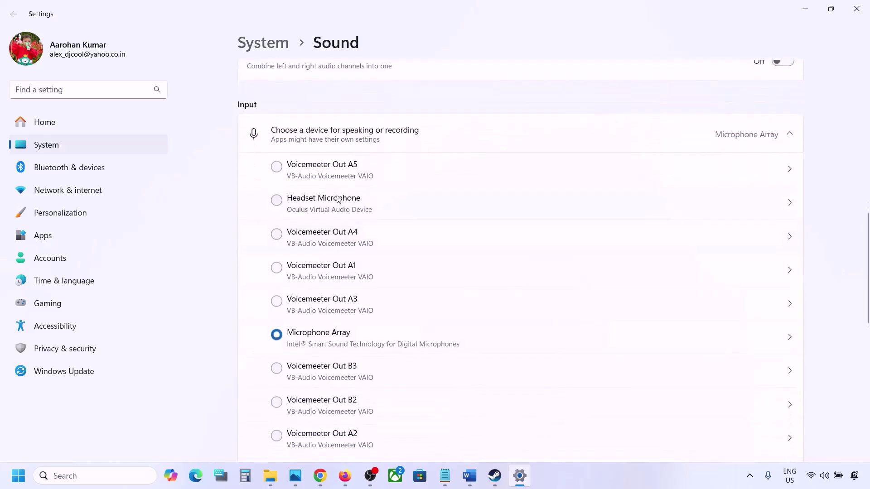
scroll(408, 349, "down", 2)
scroll(426, 342, "down", 1)
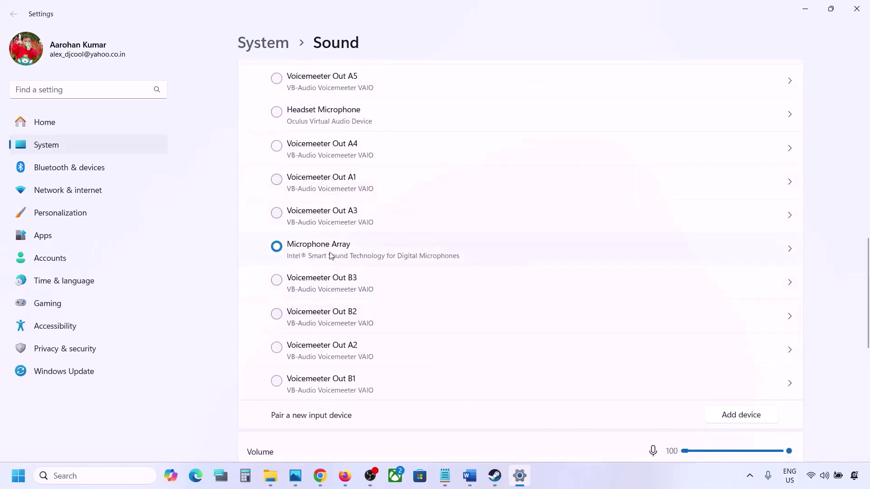
scroll(388, 261, "down", 5)
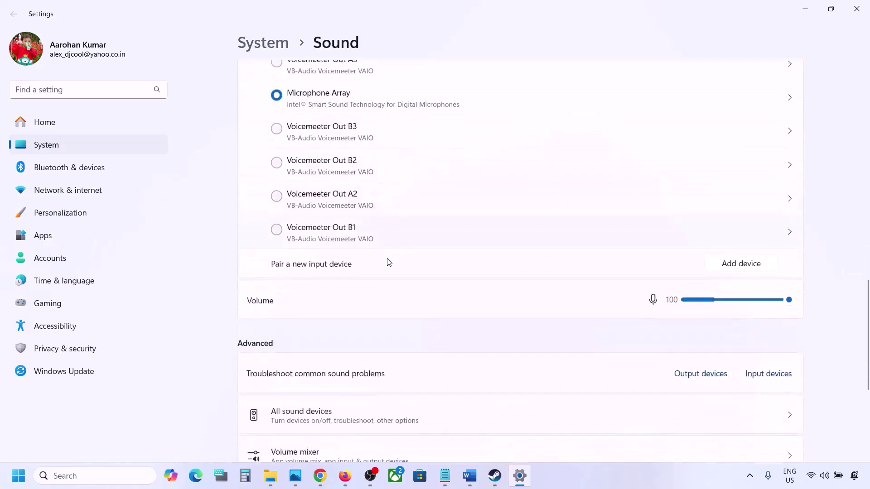
scroll(386, 218, "up", 4)
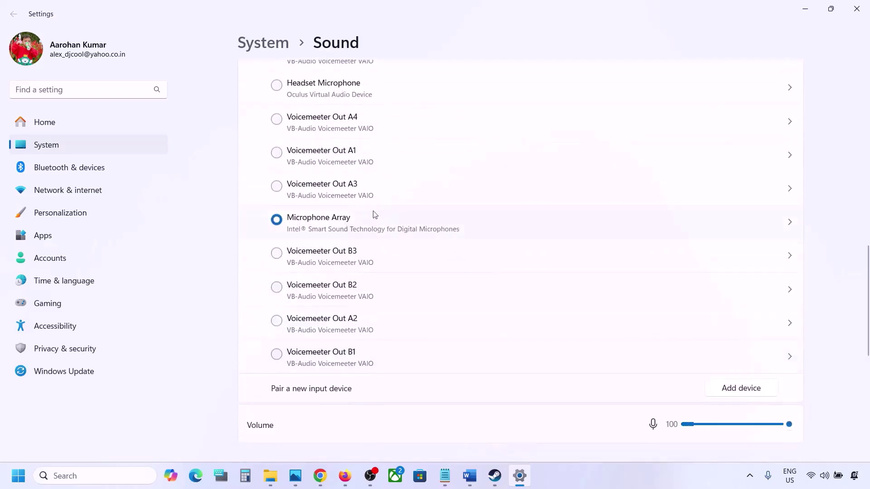
scroll(352, 314, "down", 5)
scroll(352, 313, "down", 1)
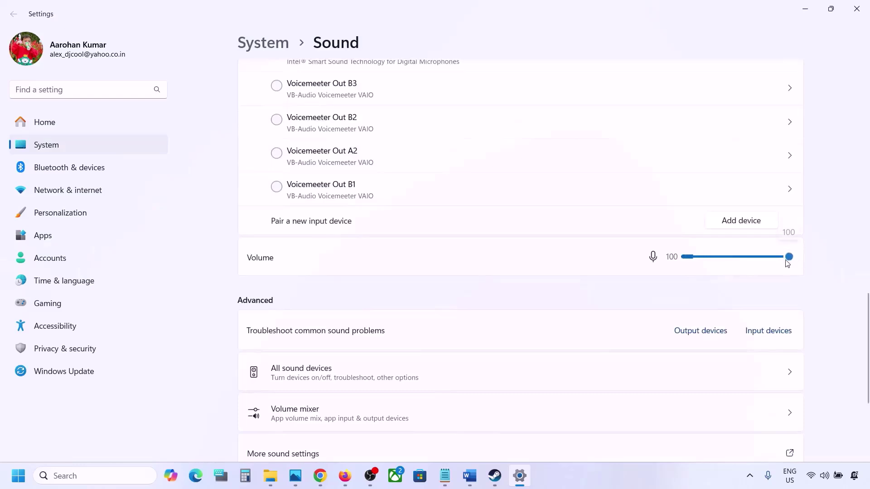
scroll(576, 311, "down", 2)
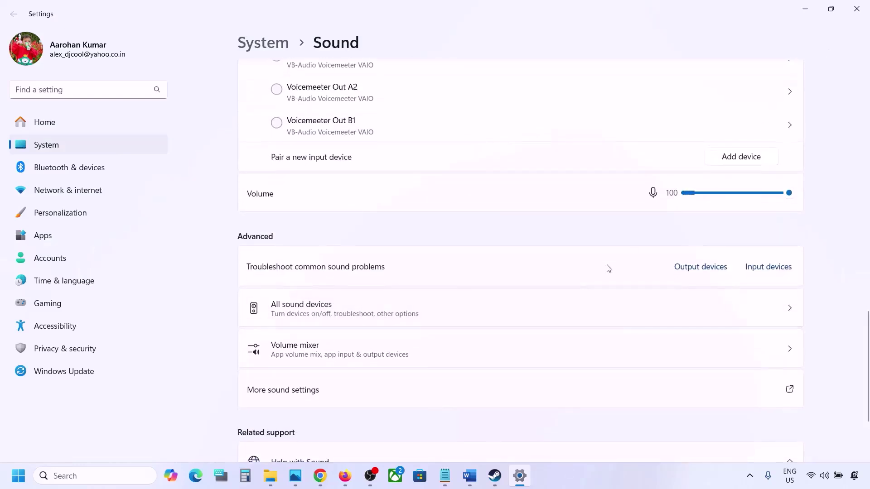
scroll(608, 268, "down", 2)
left_click(857, 9)
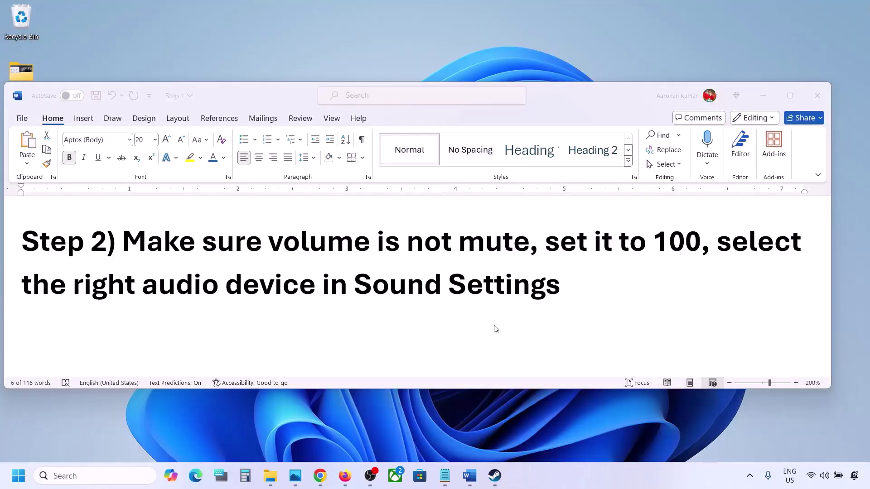
Read Step 3 (Restart the game, Restart PC) and Step 4's 48/44k Hz sample-rate instruction.
scroll(404, 316, "down", 4)
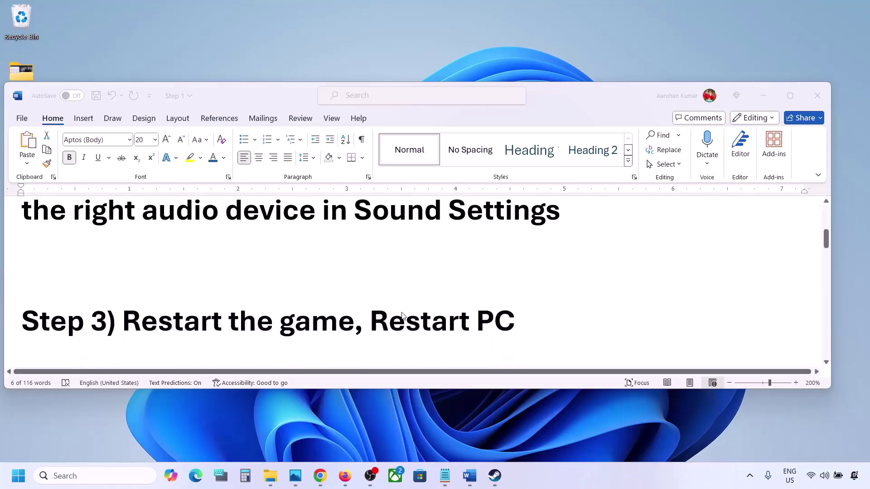
double_click(164, 307)
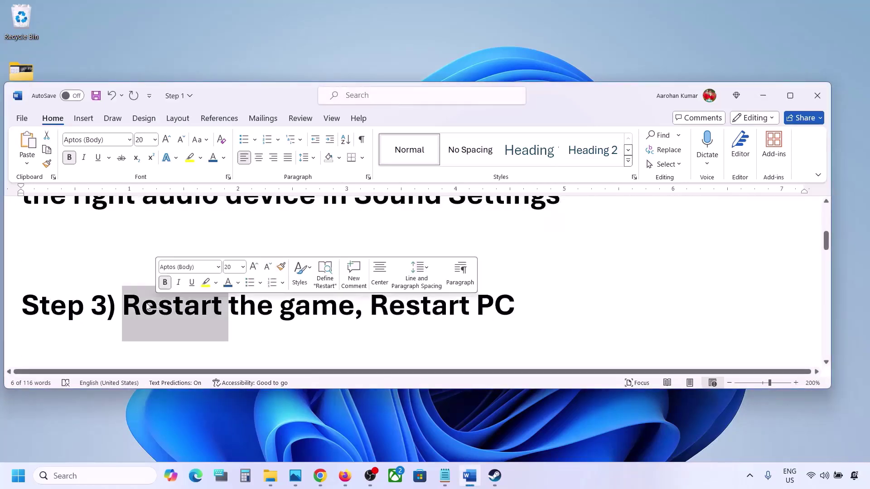
left_click(247, 304)
left_click_drag(123, 303, 288, 294)
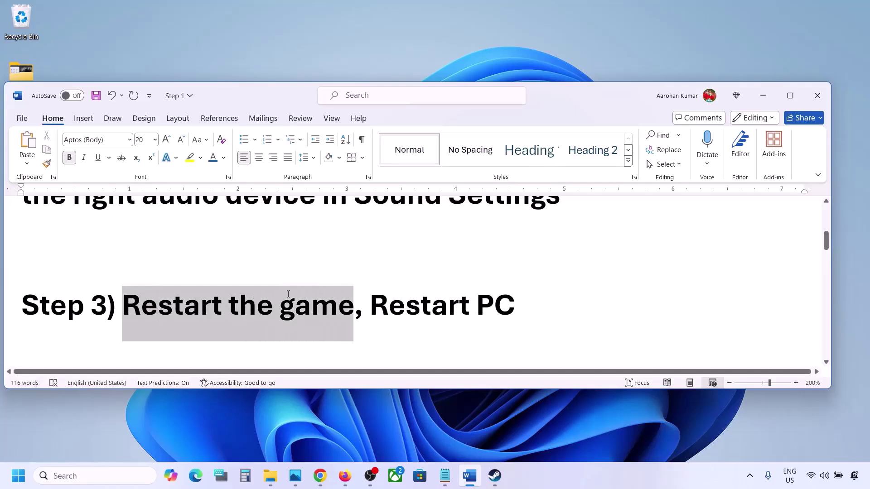
left_click_drag(371, 303, 516, 300)
scroll(273, 297, "down", 3)
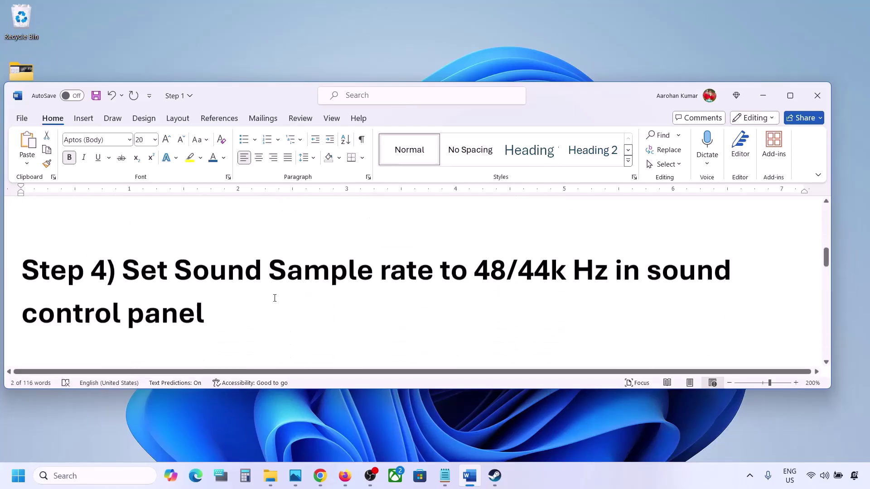
left_click_drag(127, 268, 555, 269)
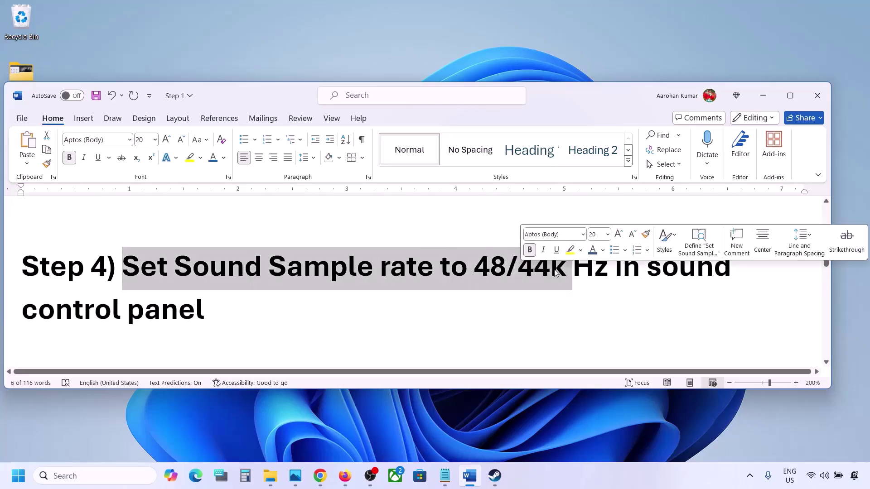
left_click(551, 269)
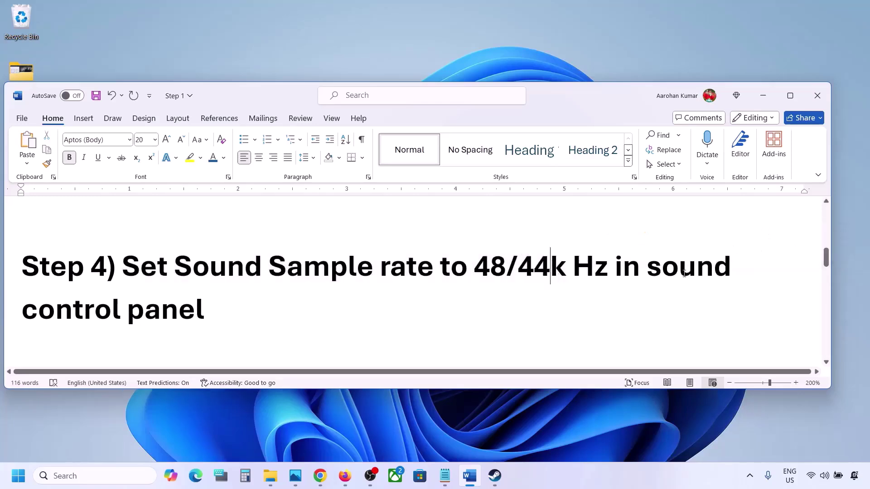
Launch Control Panel via search and open Hardware and Sound > Sound.
left_click(58, 476)
type("control")
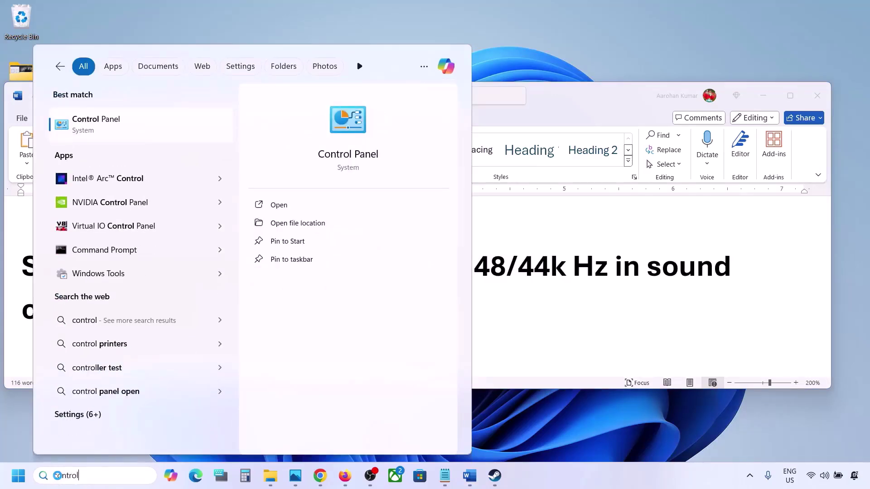
key("Return")
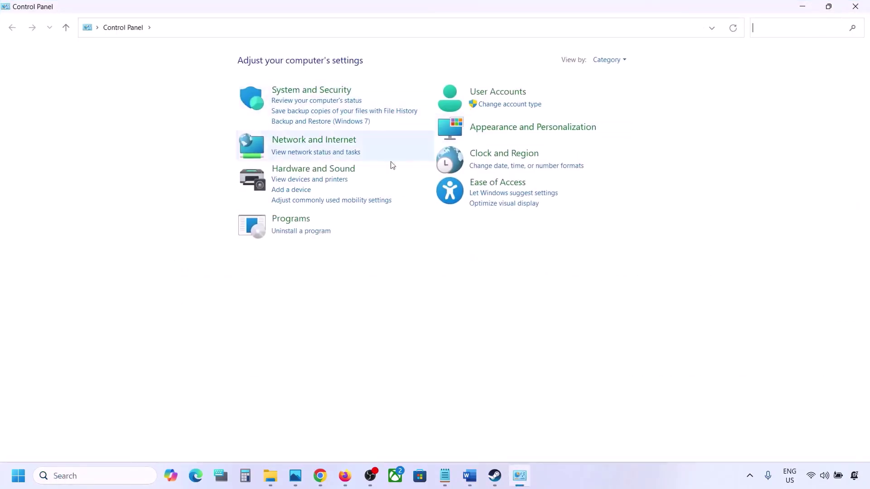
left_click(324, 172)
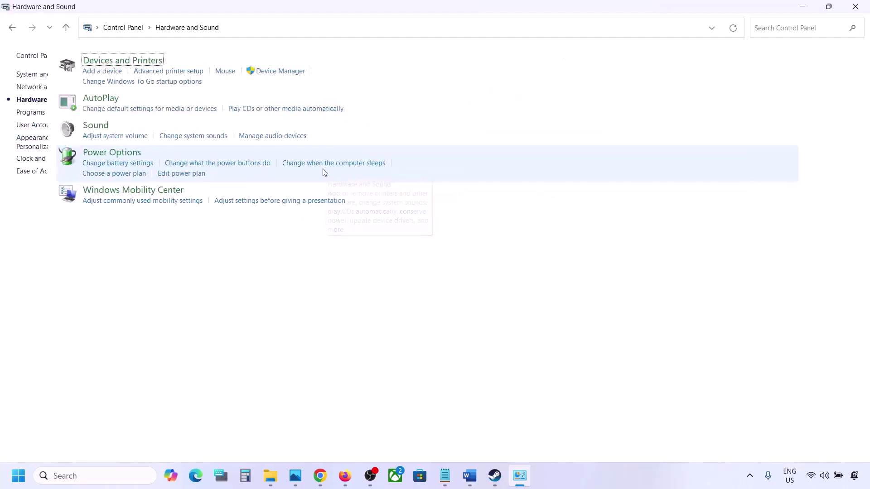
left_click(163, 127)
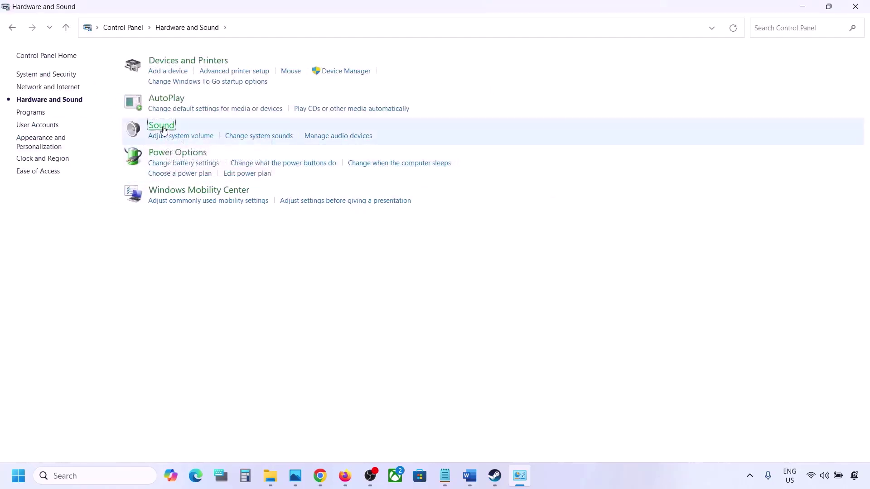
left_click_drag(169, 50, 391, 110)
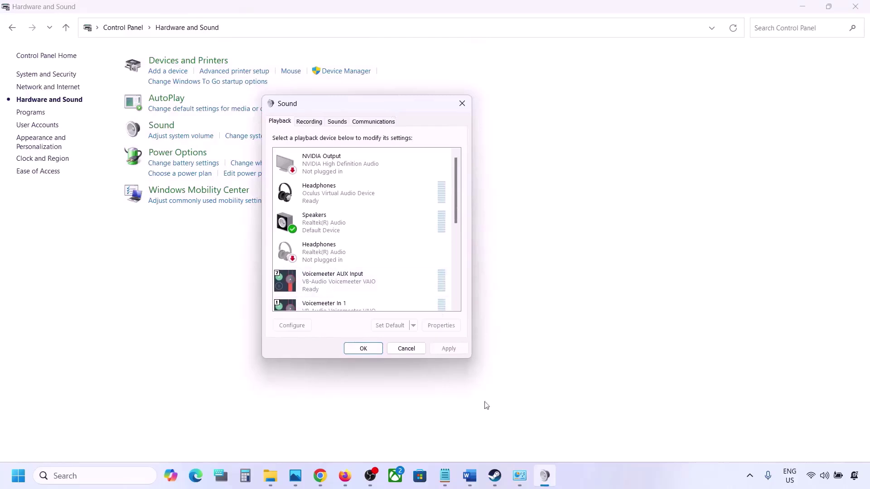
left_click(476, 475)
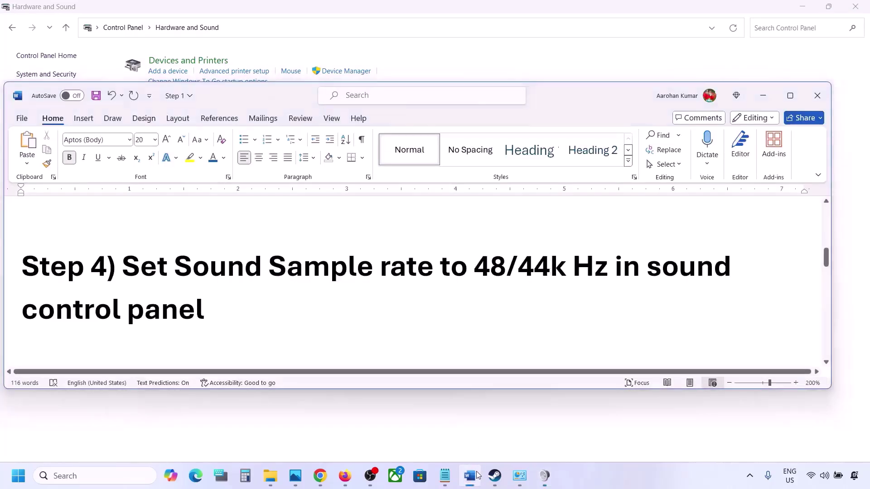
left_click(477, 475)
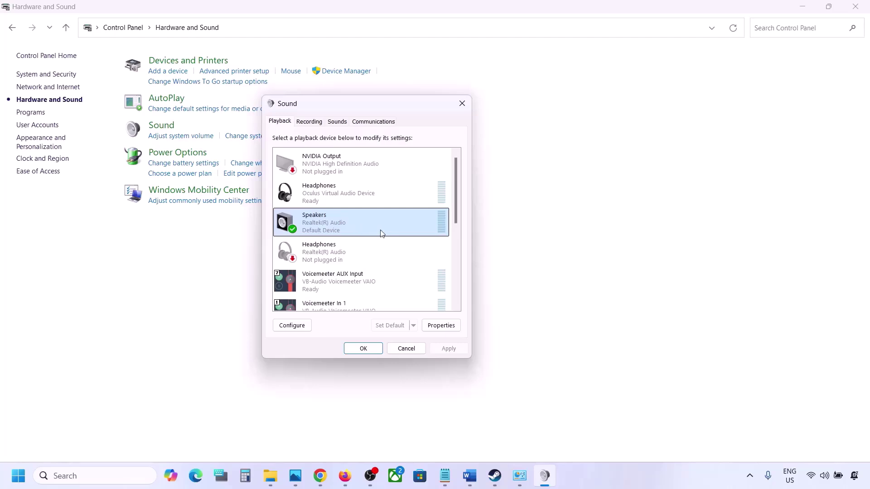
Open the Speakers properties' Advanced format list and check Step 4's 48/44k sample rate in Word.
right_click(368, 229)
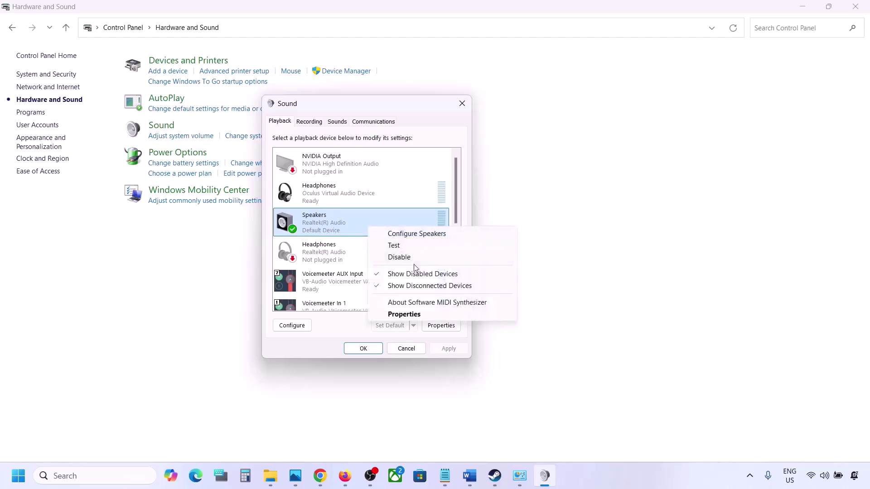
left_click(410, 314)
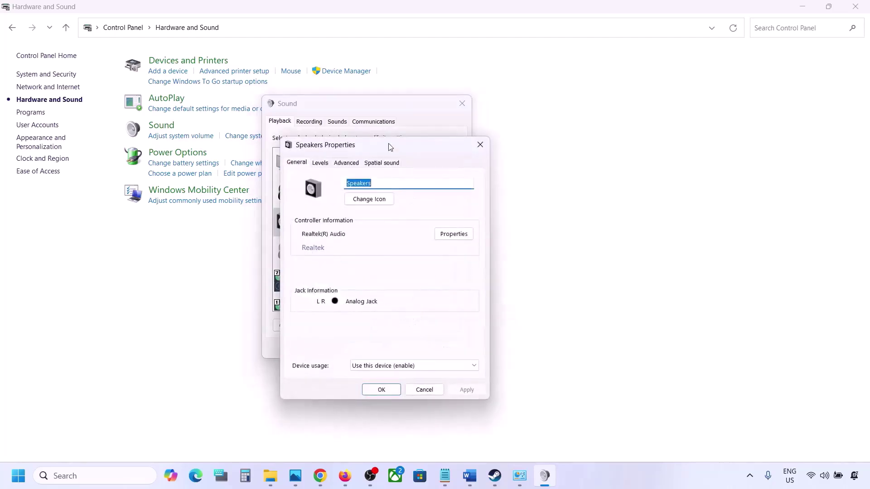
left_click_drag(389, 145, 435, 104)
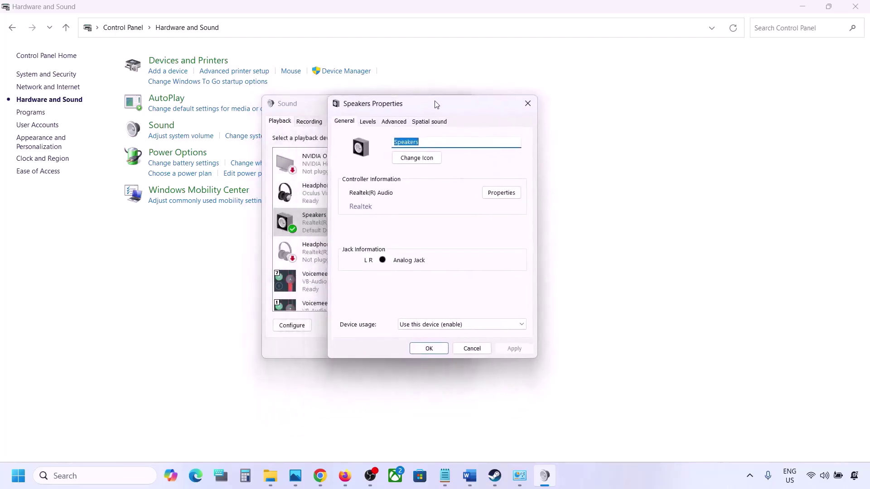
left_click(393, 123)
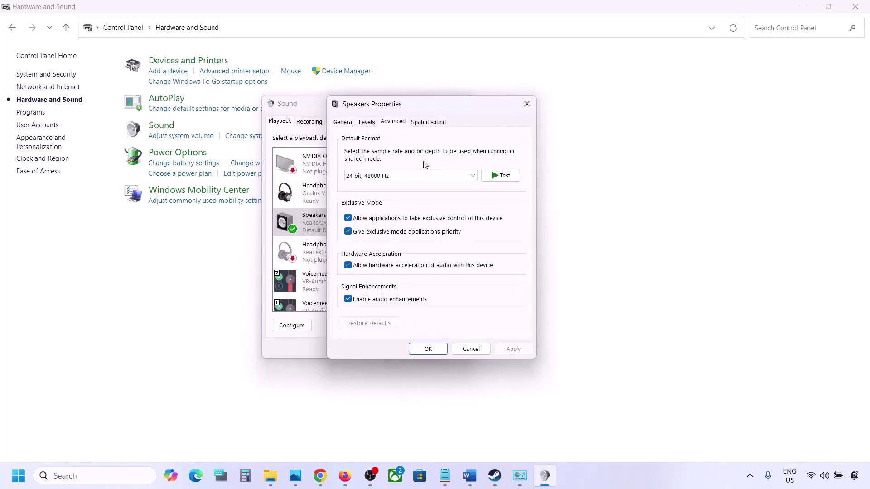
left_click(473, 177)
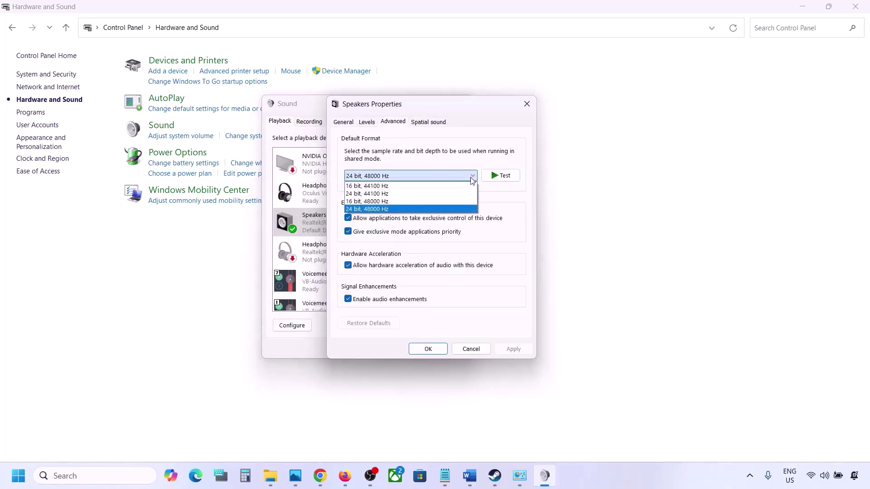
left_click(510, 220)
left_click(476, 484)
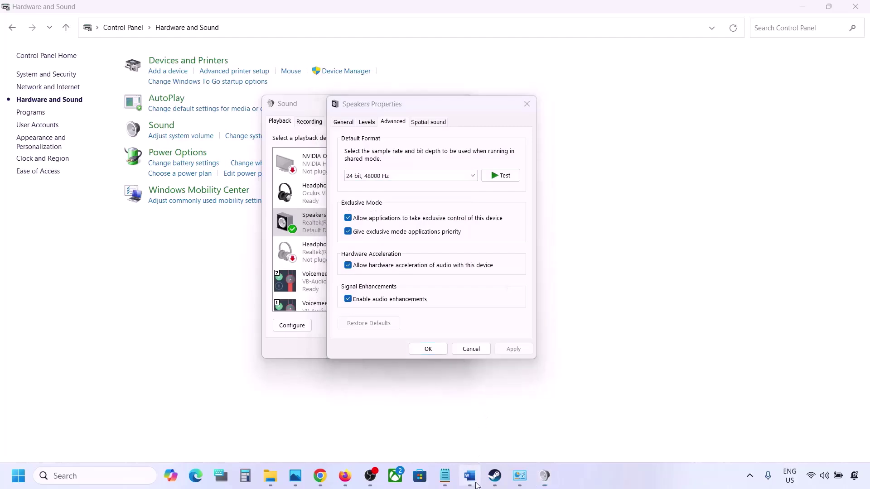
left_click_drag(489, 272, 556, 277)
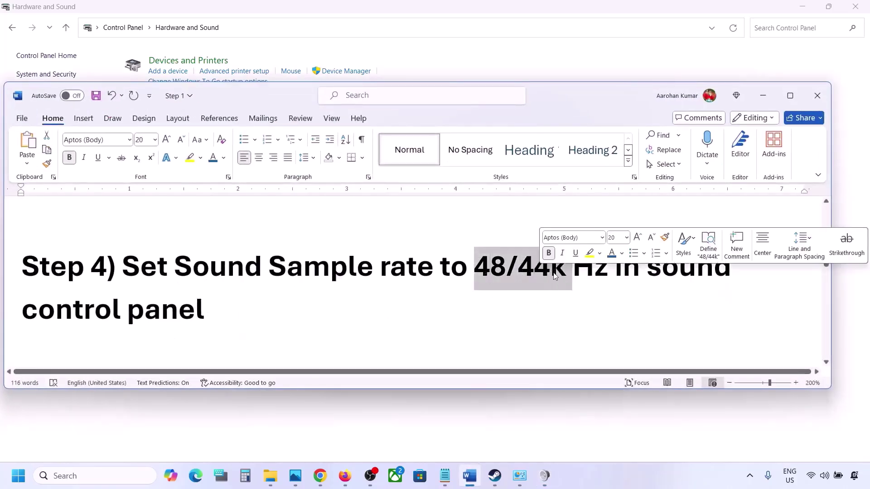
left_click(763, 96)
Set the speakers' default format to 24 bit, 44100 Hz, apply and confirm, then close both dialogs.
left_click(417, 179)
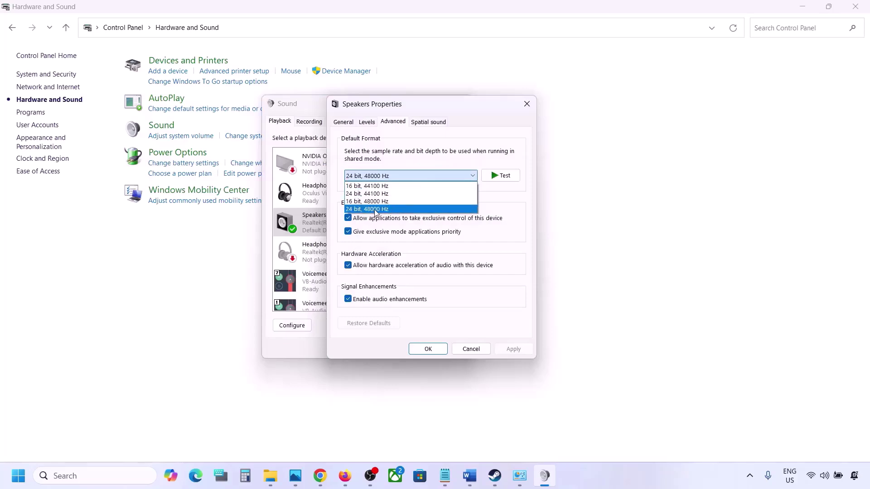
left_click(381, 210)
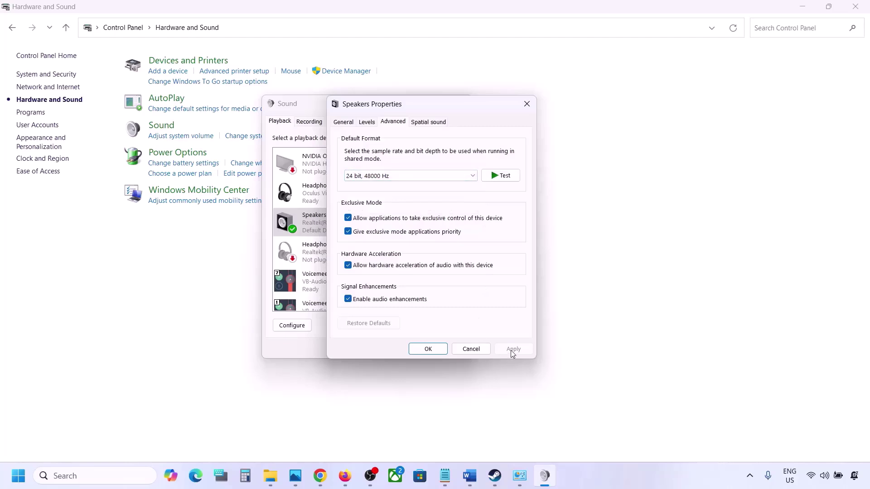
left_click(436, 175)
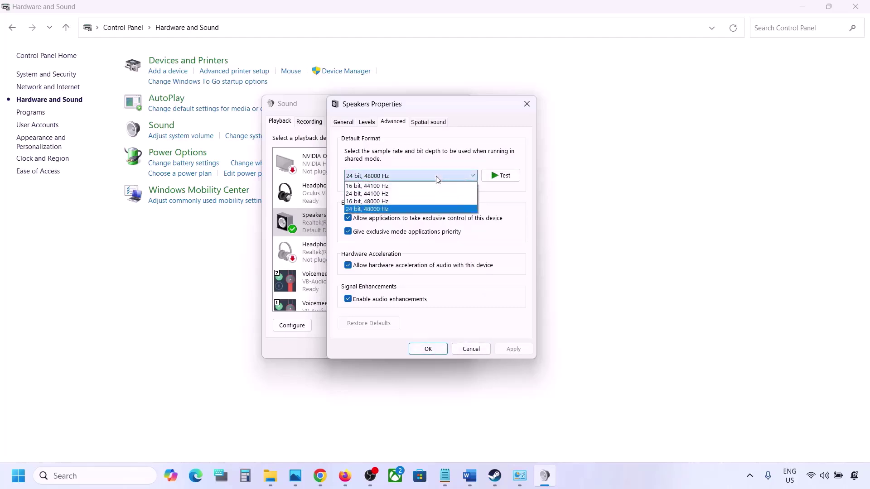
left_click(385, 194)
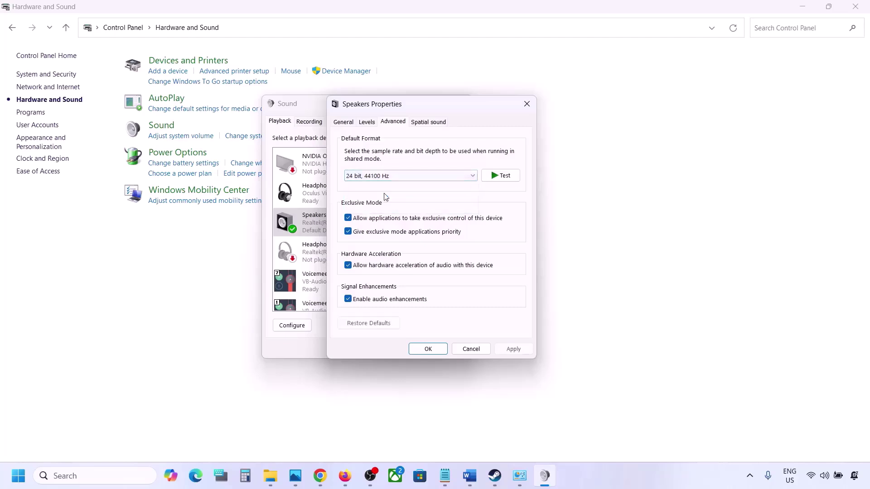
left_click(510, 350)
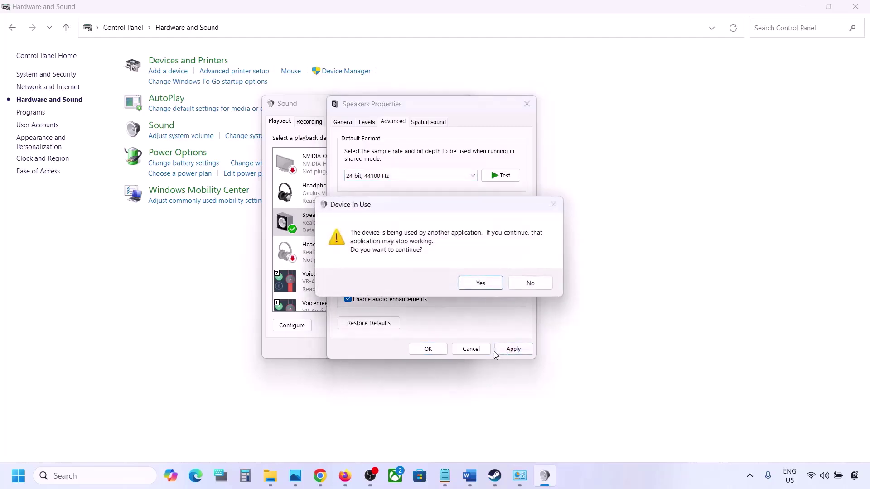
left_click(481, 285)
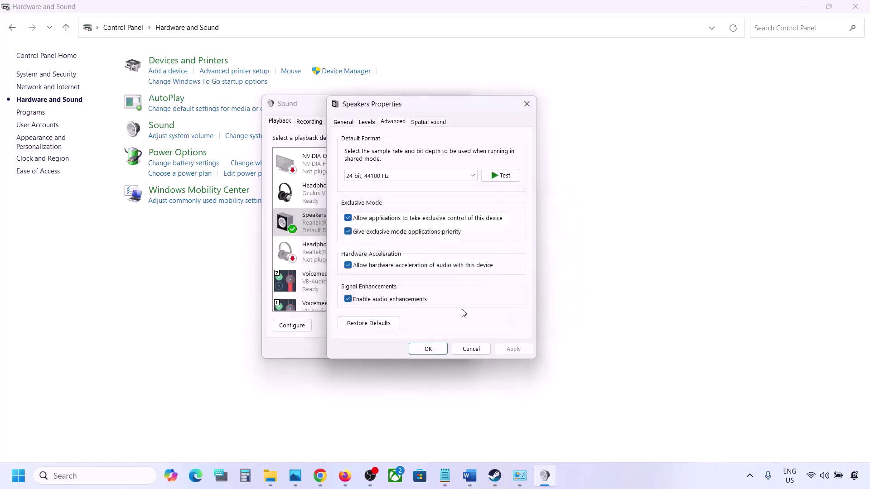
left_click(390, 176)
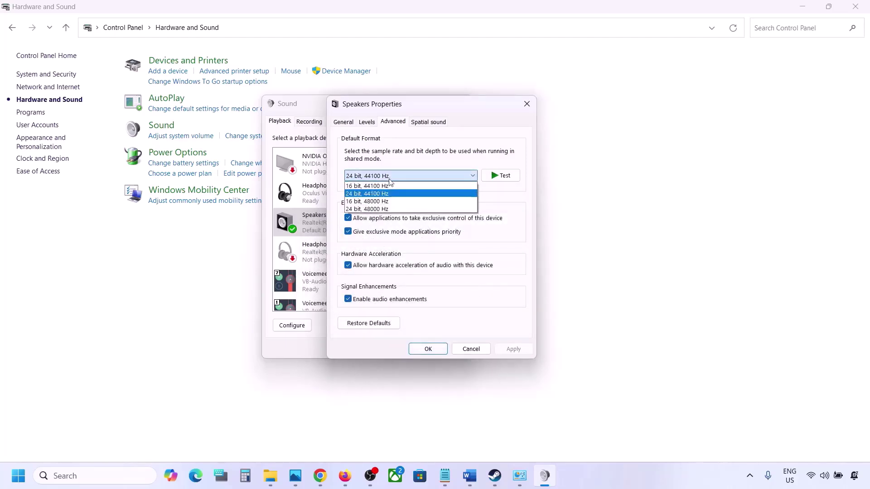
left_click(377, 209)
left_click(511, 350)
left_click(428, 349)
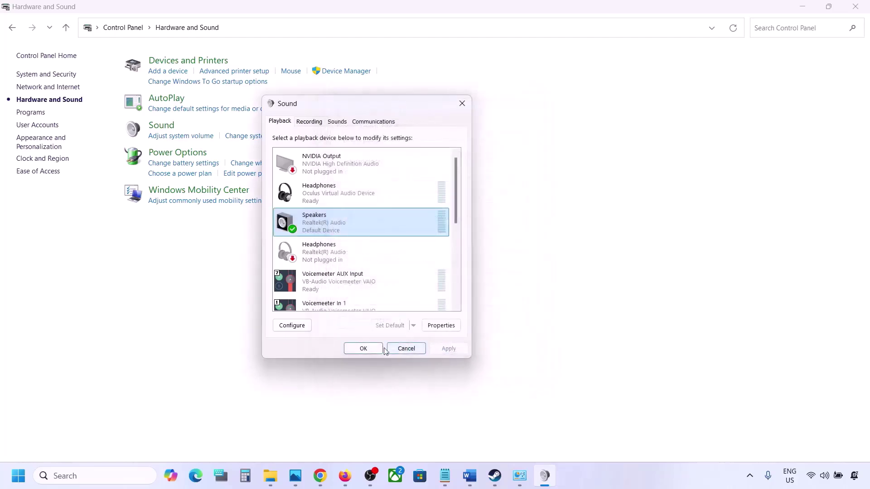
left_click(363, 349)
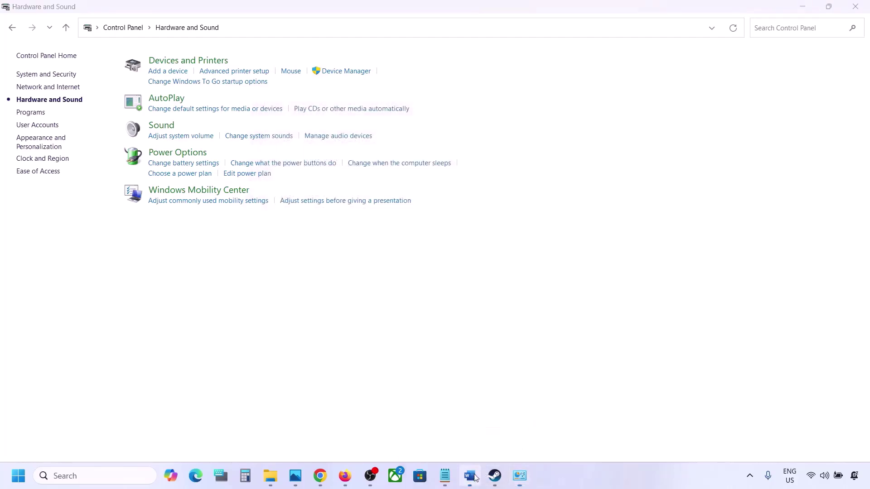
Bring Word back and read past Step 5's controller instruction to Step 6, Turn off Spatial Sound.
left_click(470, 476)
scroll(358, 286, "down", 3)
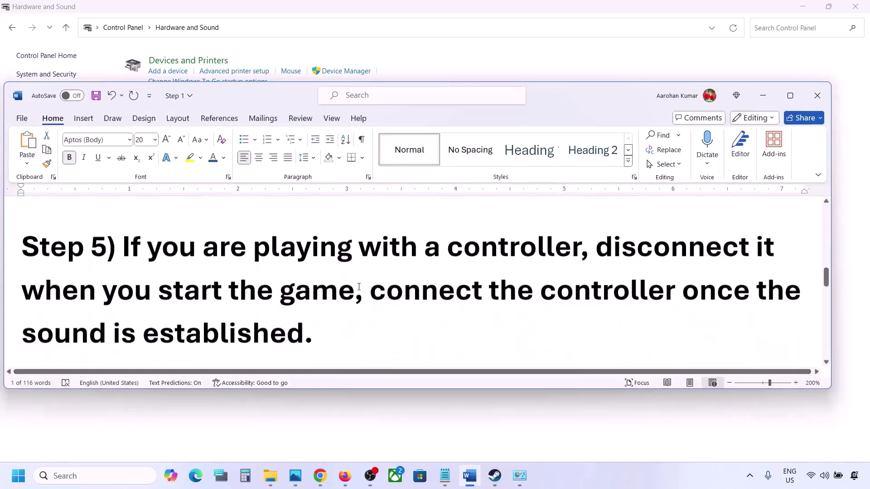
left_click_drag(141, 250, 306, 322)
left_click(306, 322)
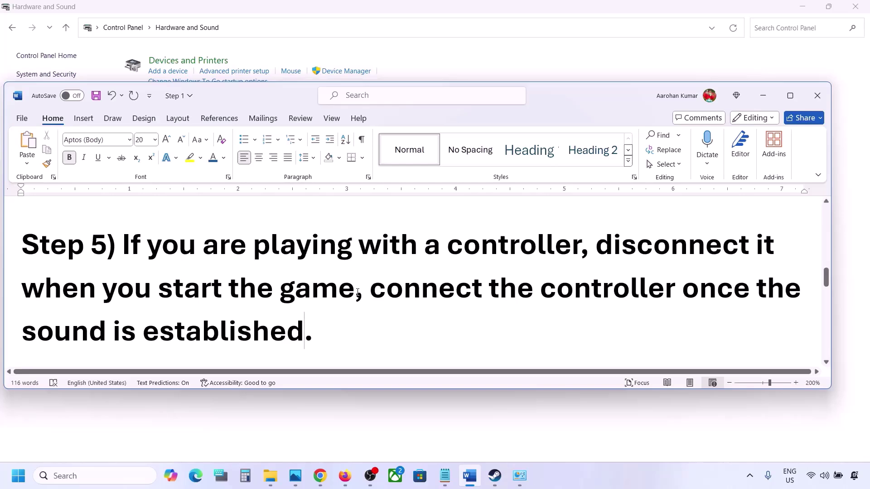
scroll(357, 293, "down", 3)
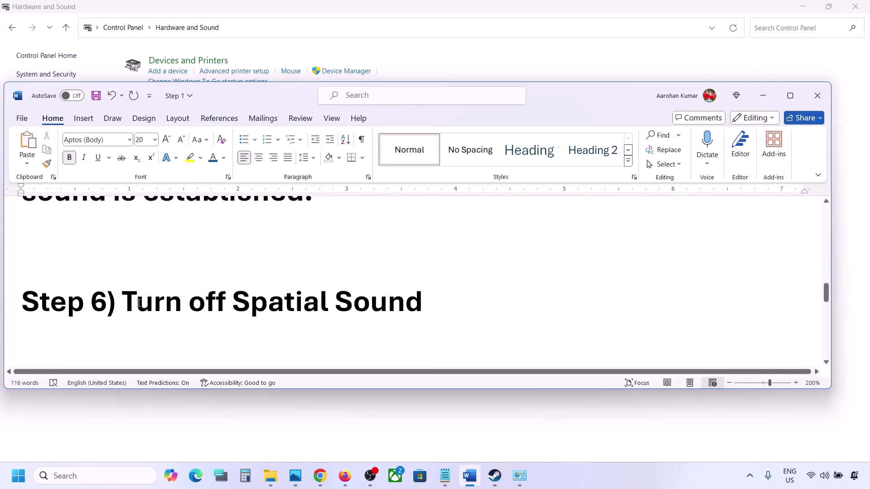
left_click(421, 300, "shift")
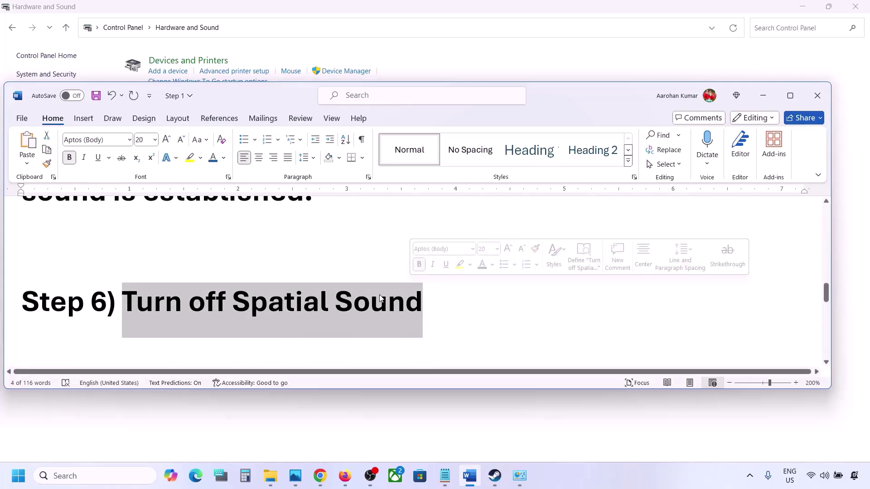
Launch Control Panel with 'control' and open Hardware and Sound > Sound.
left_click(95, 476)
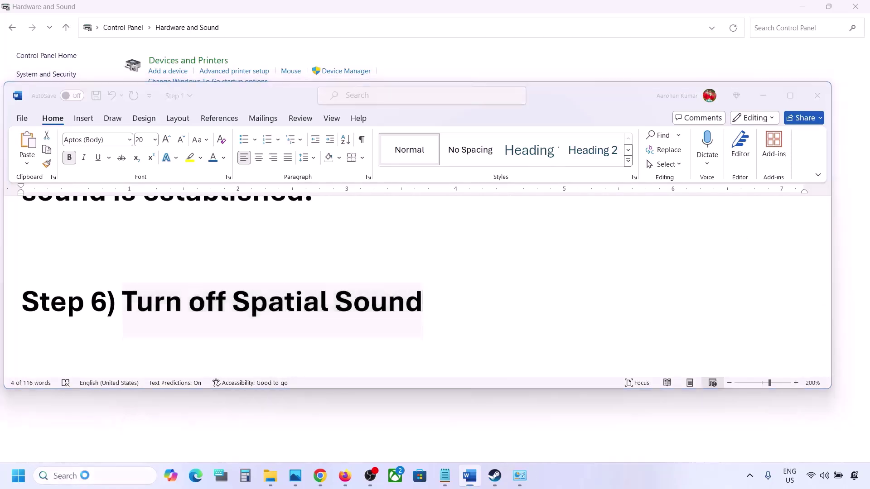
type("control")
key("Return")
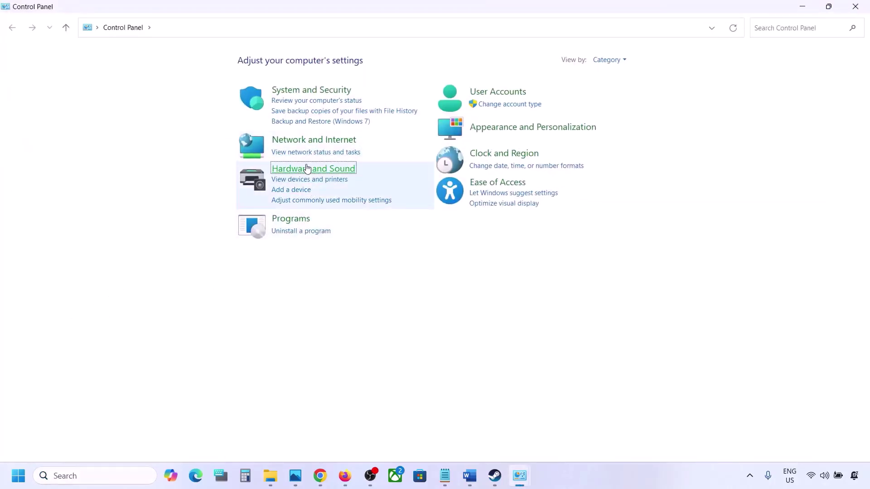
left_click(307, 169)
left_click(162, 128)
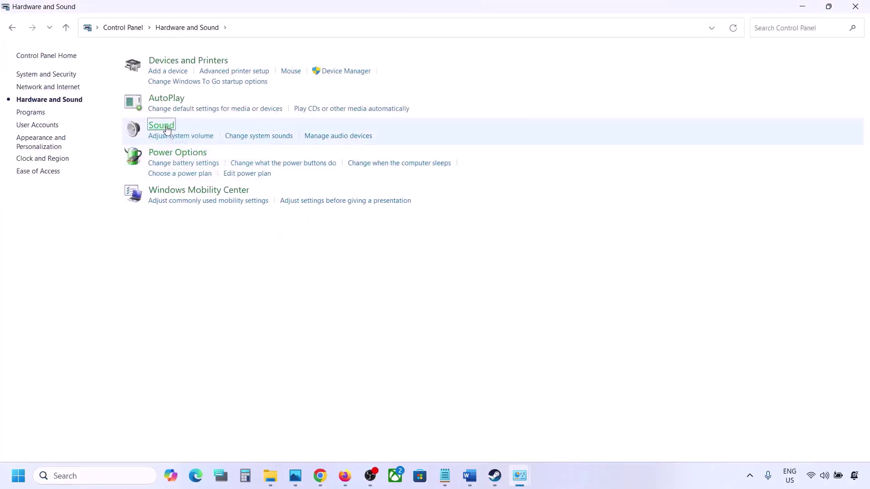
left_click_drag(172, 64, 377, 104)
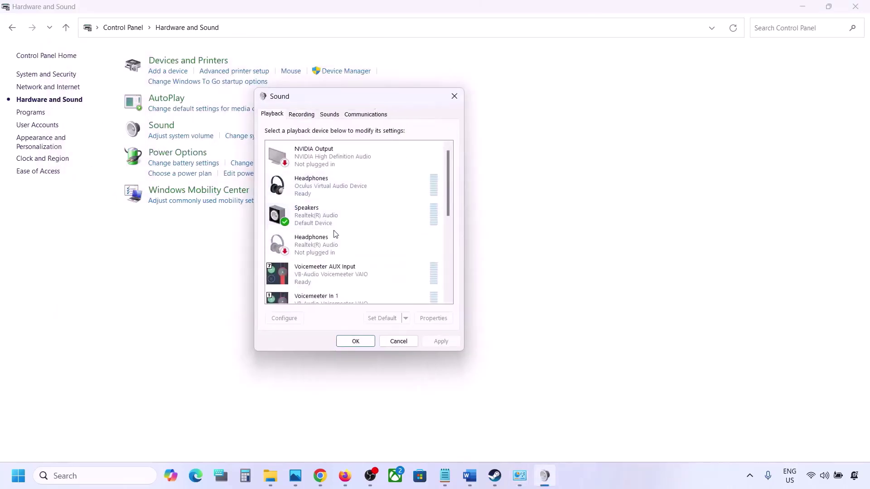
Set the Speakers' Spatial sound to Off, apply it, and close both sound dialogs.
left_click(322, 222)
right_click(334, 216)
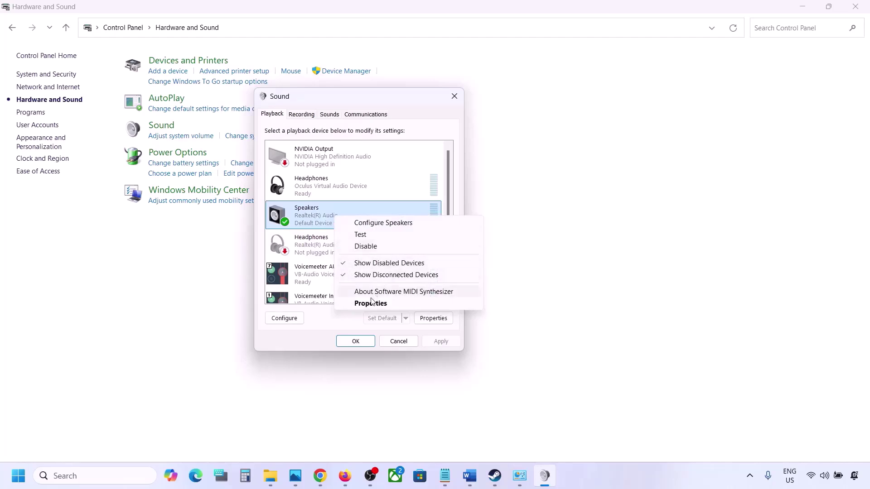
left_click(370, 303)
left_click(380, 160)
left_click(320, 209)
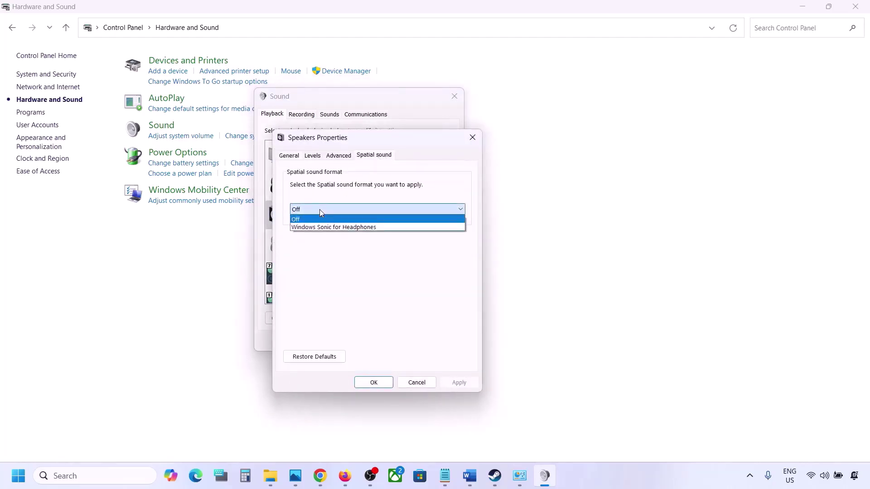
left_click(301, 220)
left_click(457, 383)
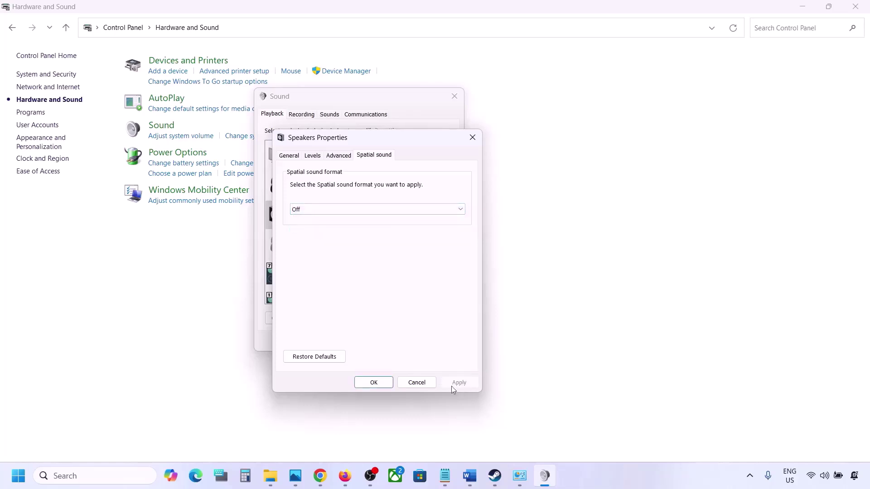
left_click(374, 382)
left_click(367, 343)
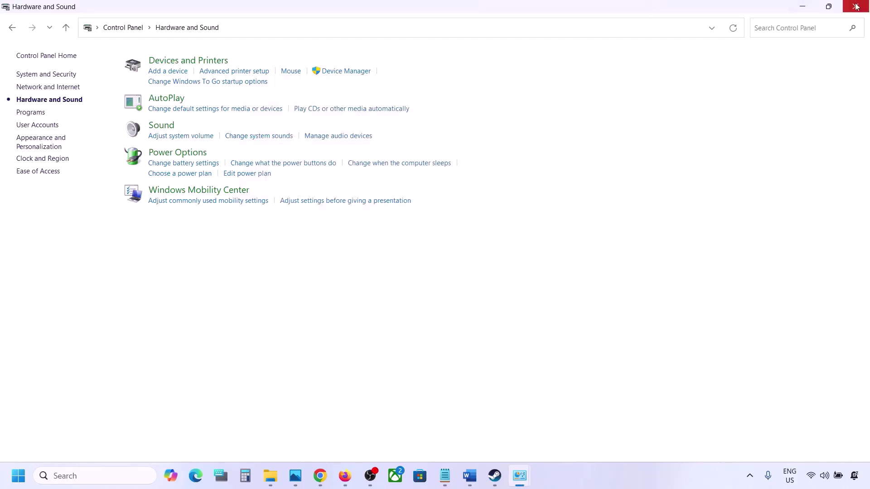
Maximize Word and read Step 7 on disabling Oculus/voicemeeter recording, playback and Device Manager entries.
key("alt+Tab")
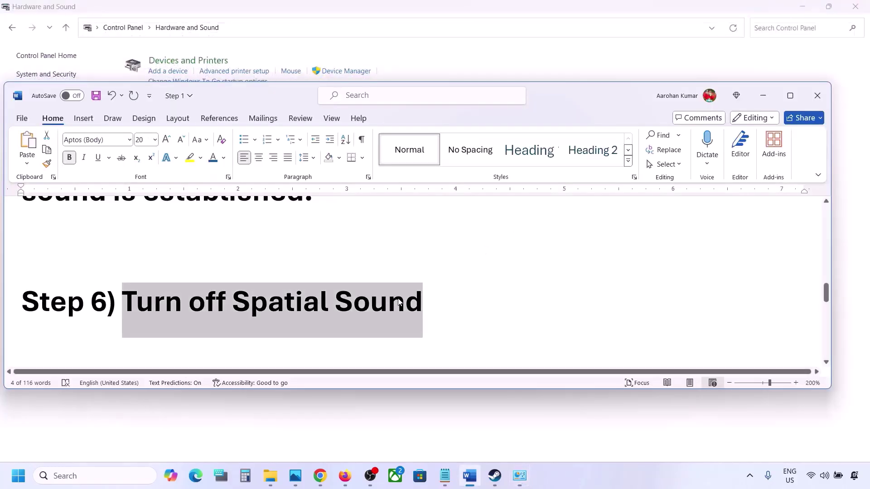
scroll(399, 301, "down", 3)
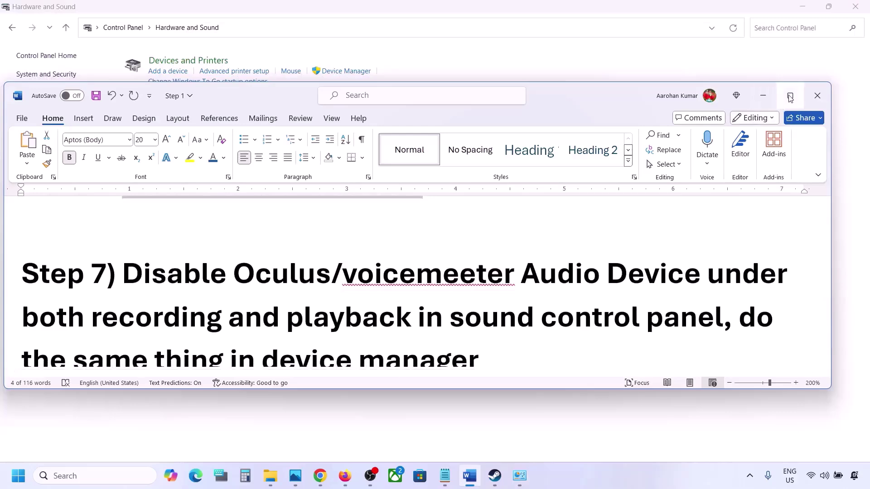
left_click(790, 96)
scroll(231, 292, "up", 2)
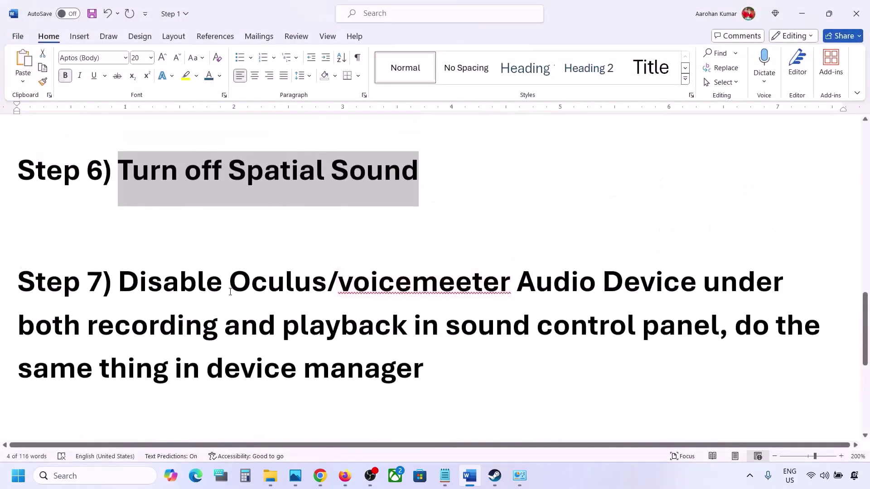
left_click_drag(231, 289, 456, 293)
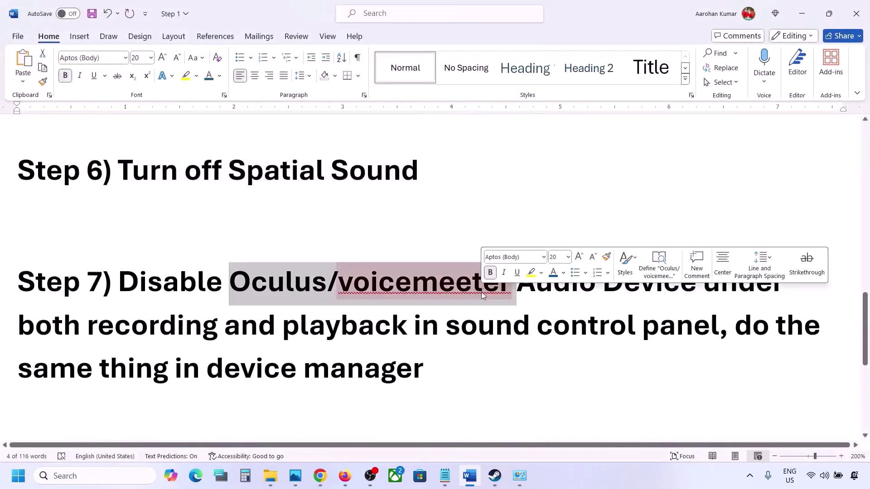
left_click(553, 283)
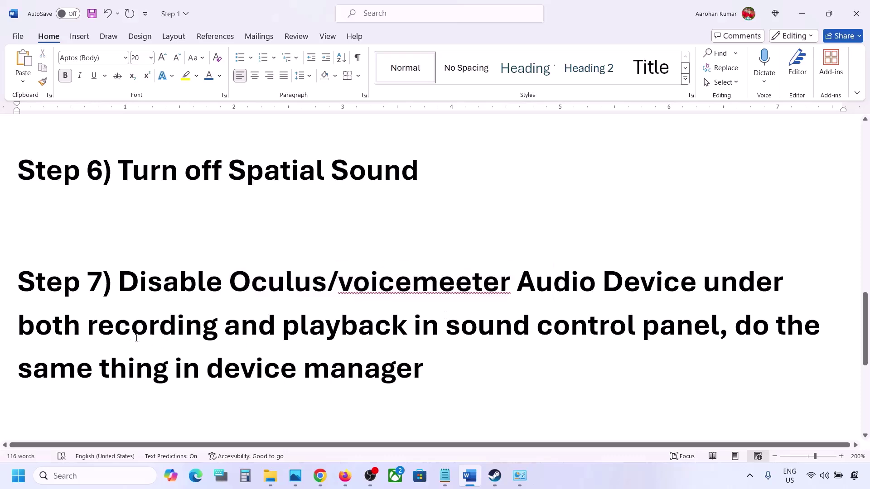
left_click_drag(139, 281, 592, 343)
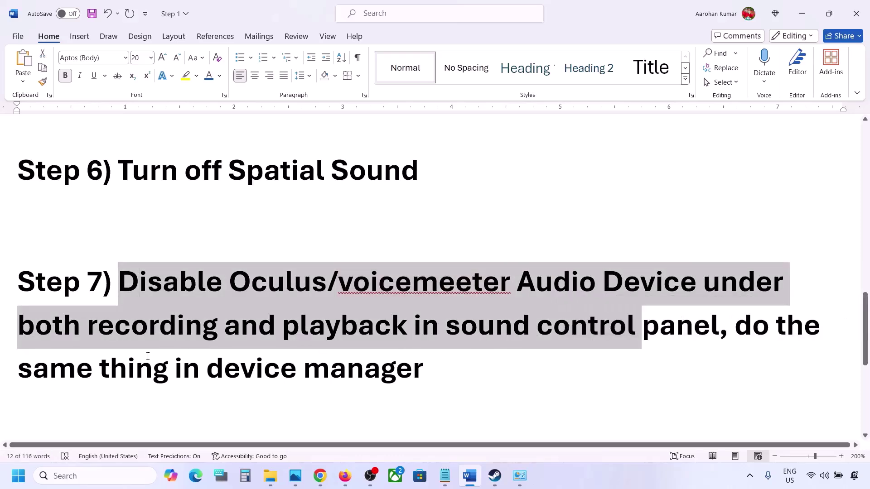
left_click_drag(111, 369, 423, 371)
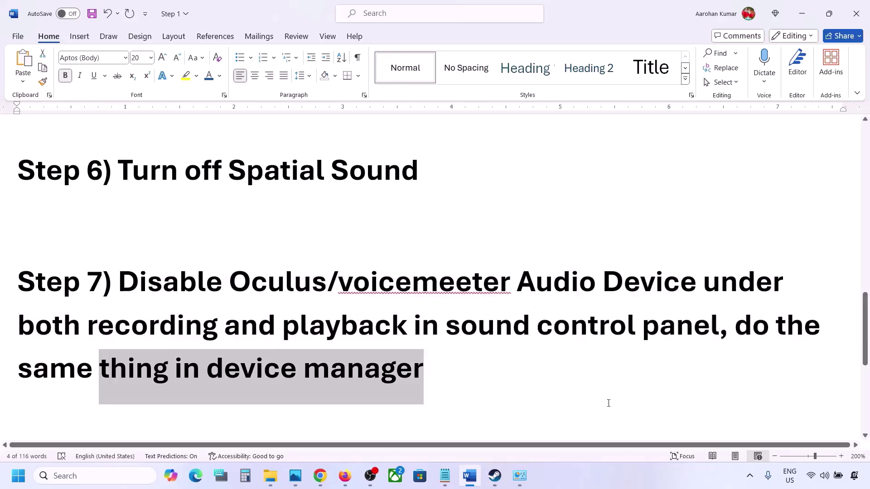
Open Control Panel by searching 'control' from the taskbar.
left_click(90, 474)
type("control")
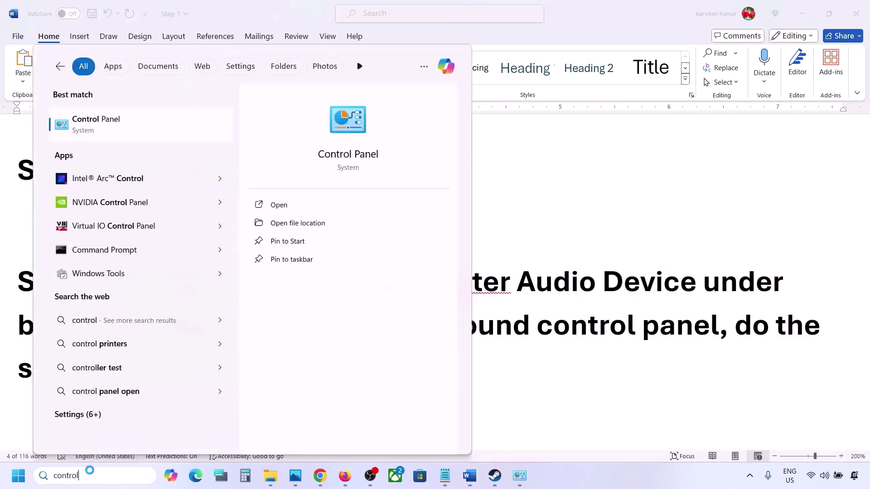
key("Return")
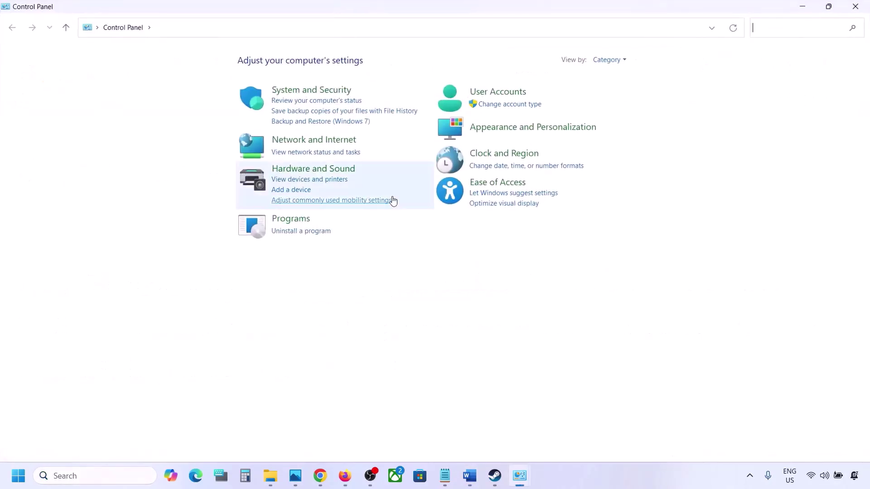